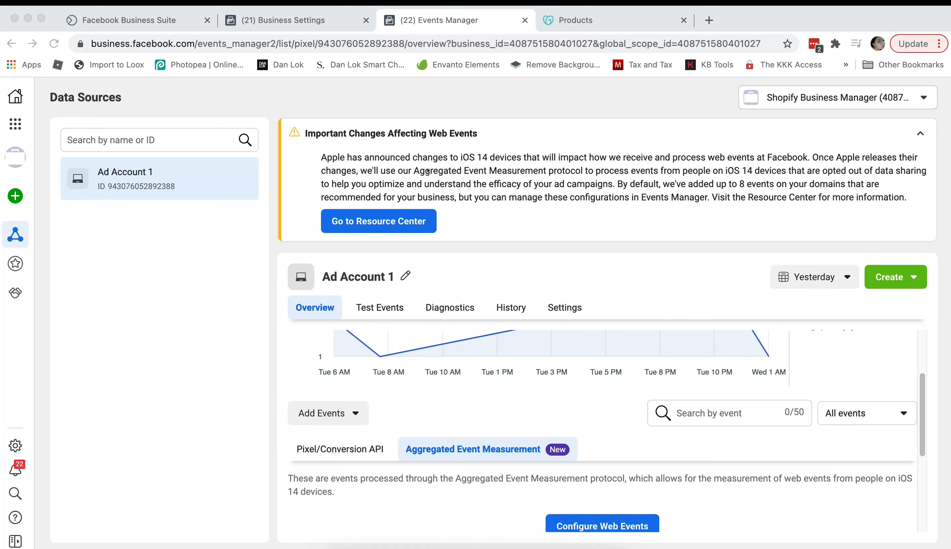
Review the DNS verification instructions for bagsparksjoy.com on the Domains page of Facebook Business Settings.
click(416, 171)
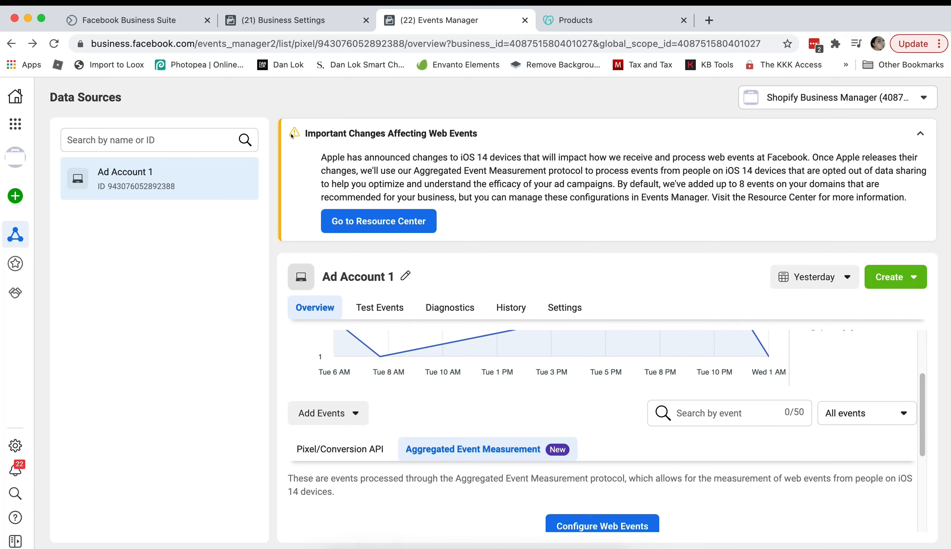
click(149, 18)
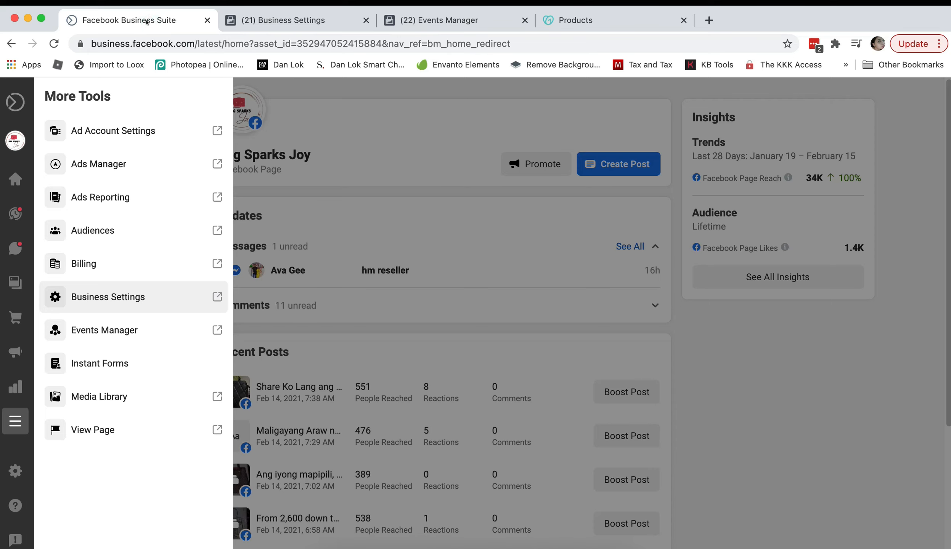
click(250, 20)
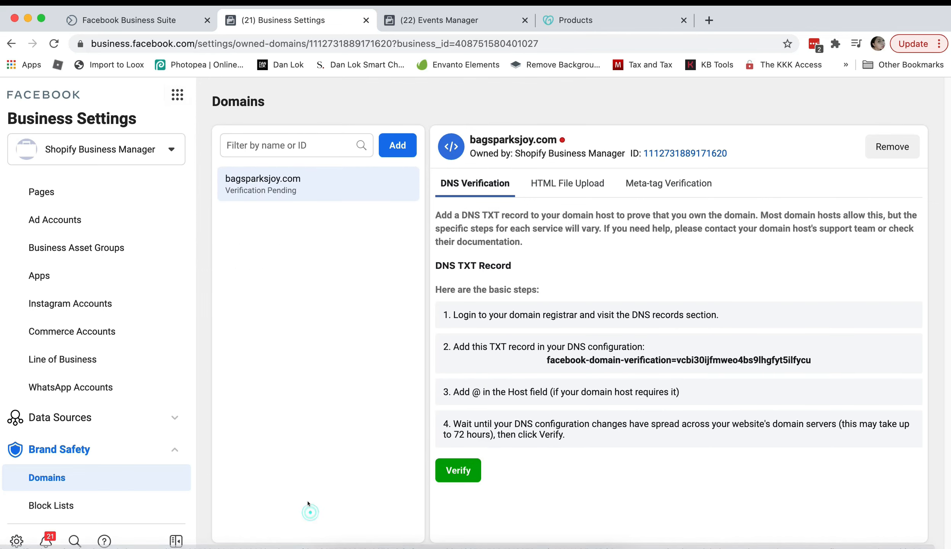
click(309, 513)
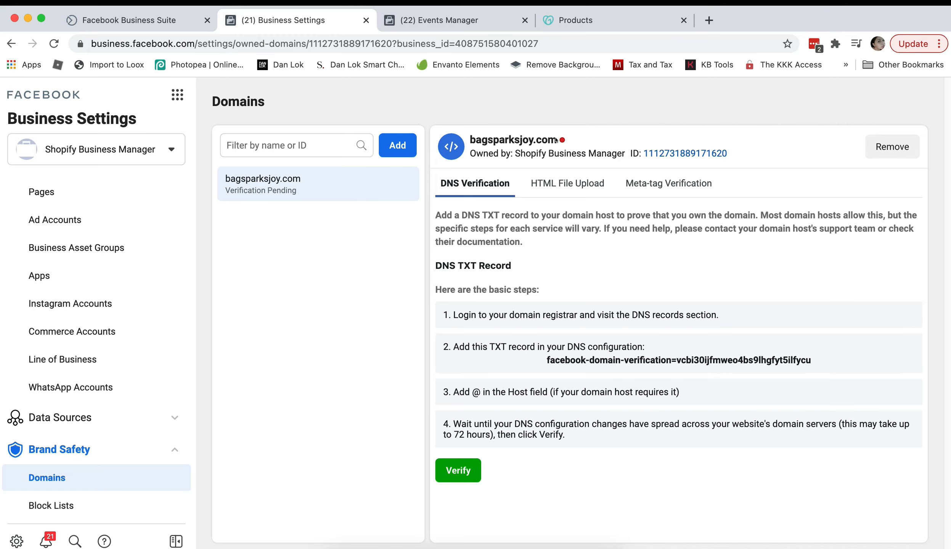
mouse_move(562, 142)
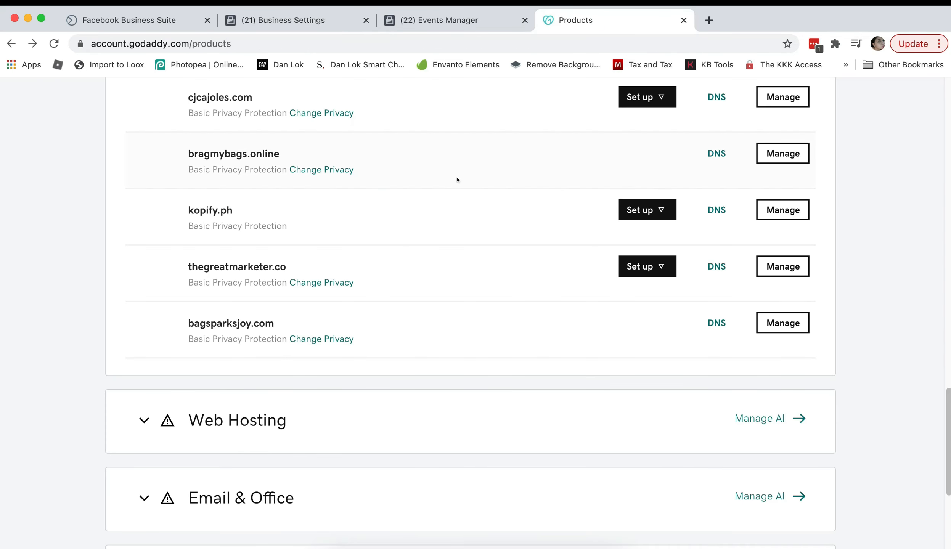
Find bagsparksjoy.com among the GoDaddy products and open its DNS management page.
scroll(457, 181, down, 7)
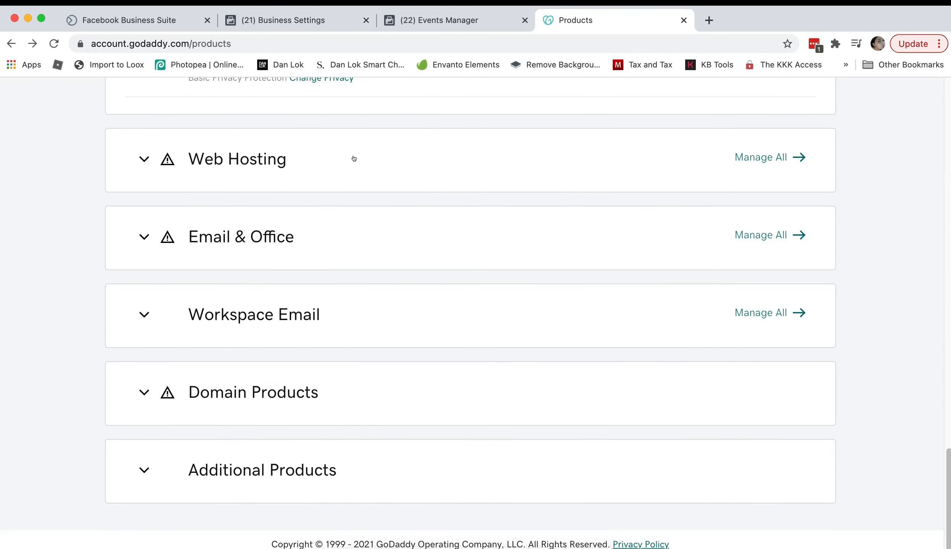
scroll(353, 158, up, 3)
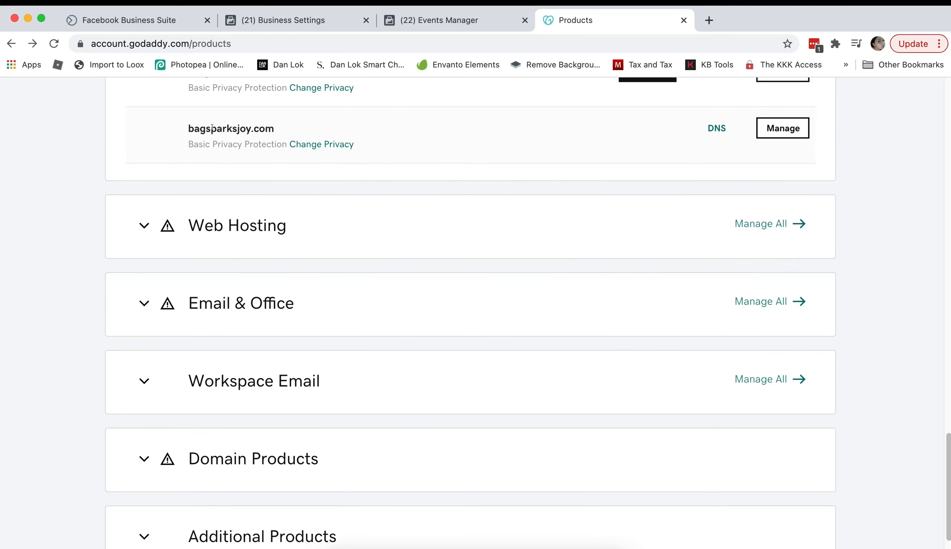
scroll(488, 144, up, 1)
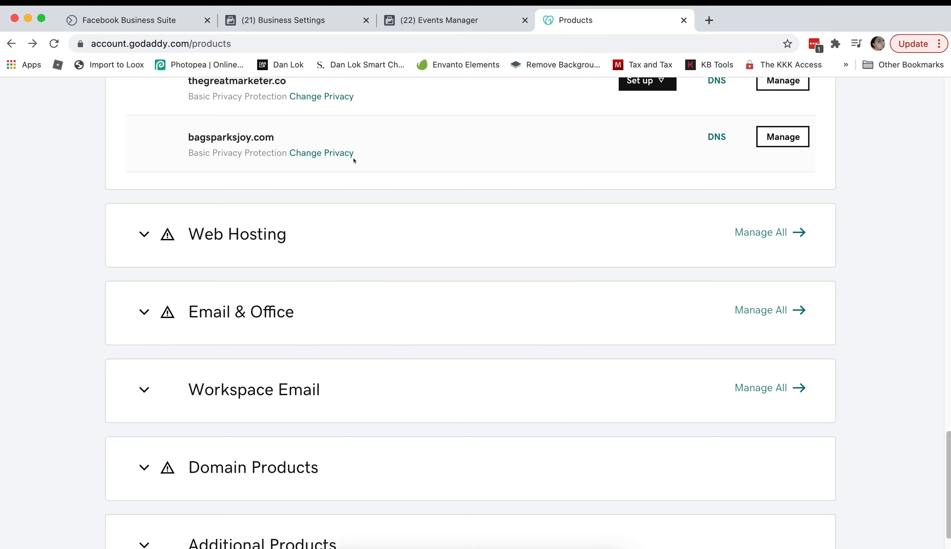
click(717, 138)
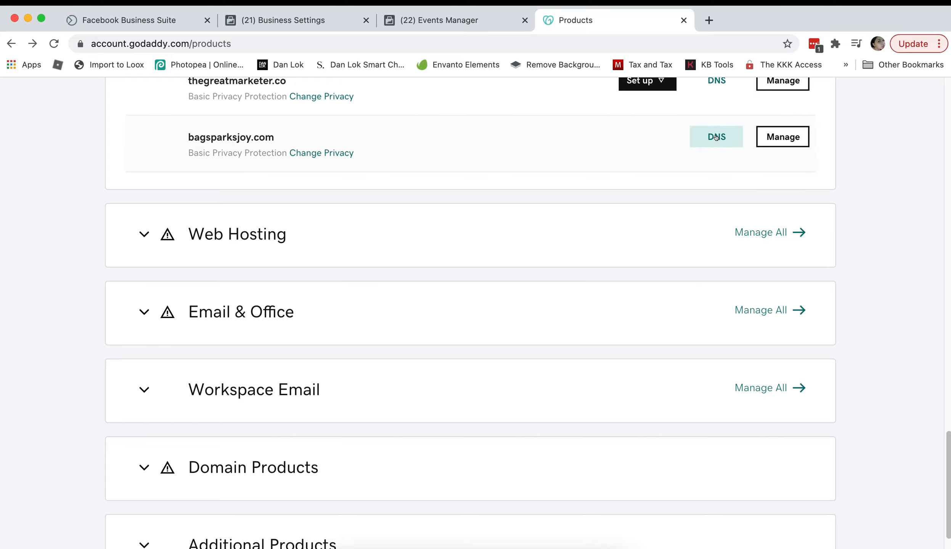
click(716, 137)
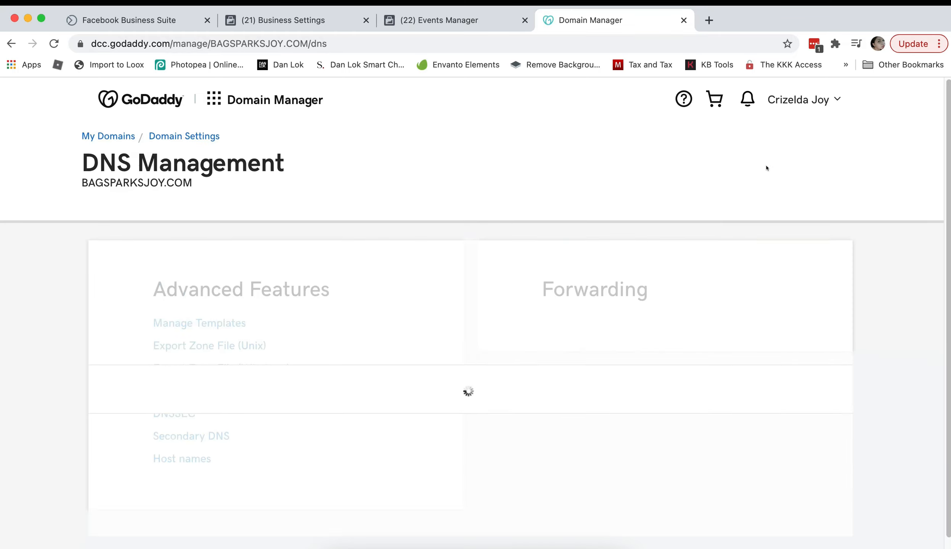
Start a new DNS record for bagsparksjoy.com with type TXT and host @.
scroll(773, 206, down, 10)
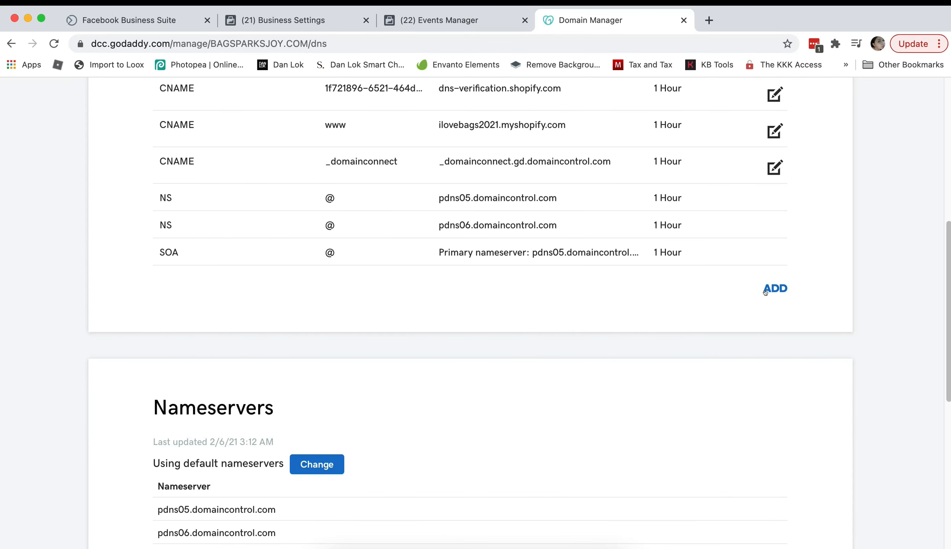
click(765, 291)
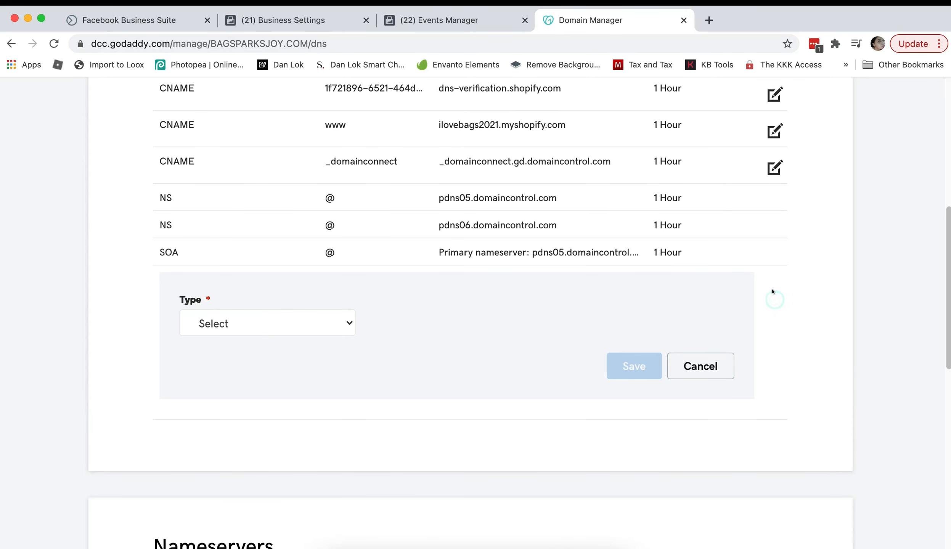
click(277, 331)
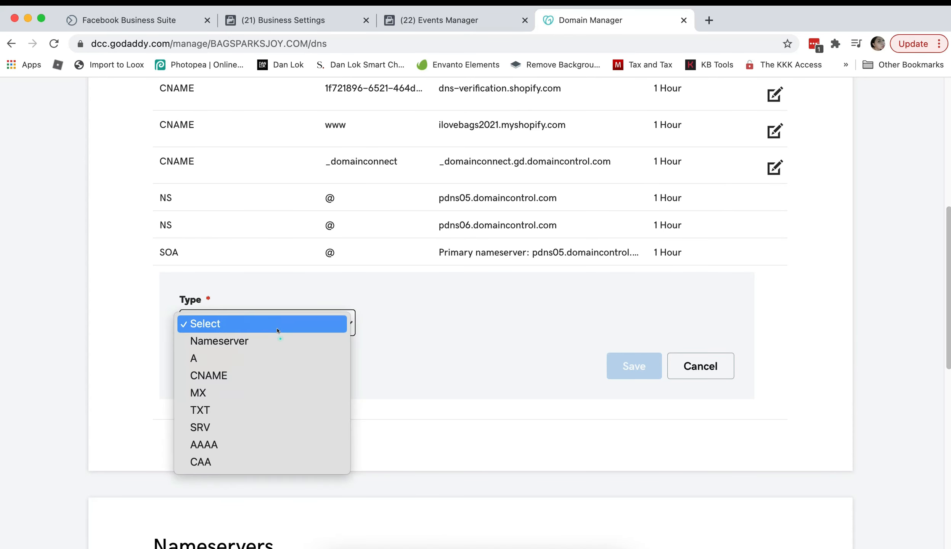
click(278, 20)
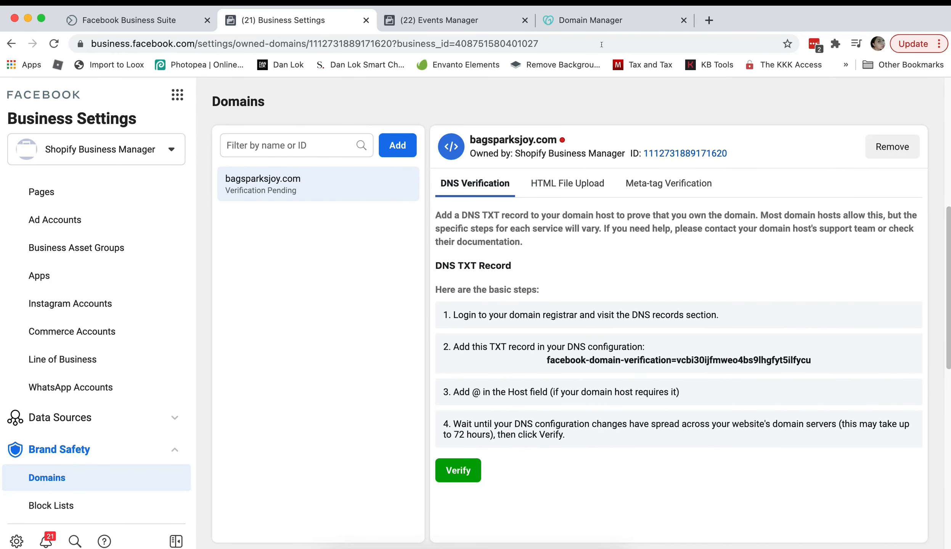
click(607, 23)
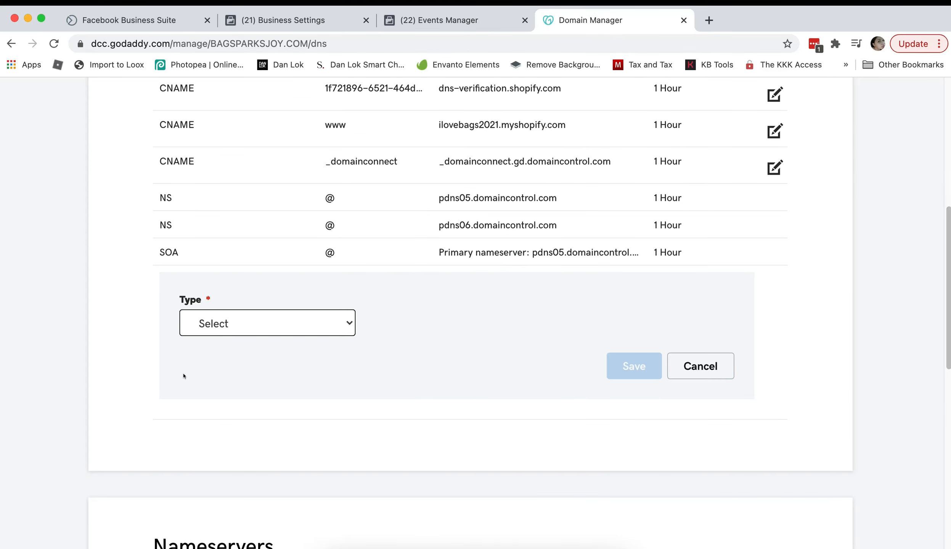
click(263, 327)
click(220, 410)
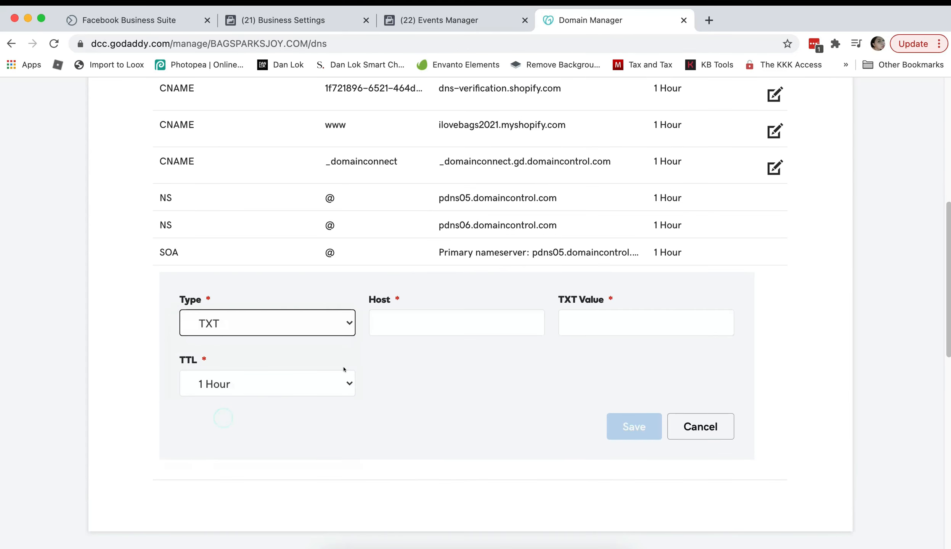
click(404, 324)
text(@)
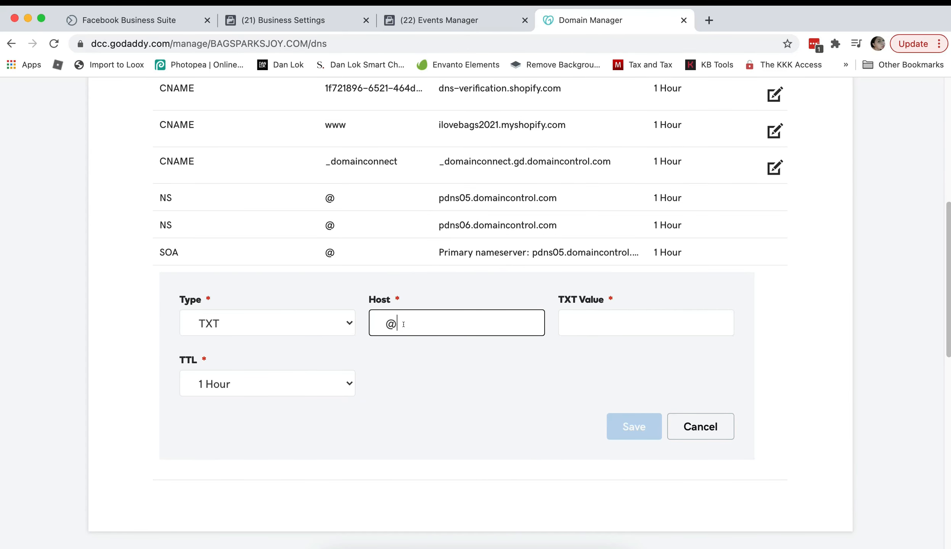
Copy the domain verification TXT string from Facebook Business Settings and paste it as the new GoDaddy record's TXT value.
click(311, 21)
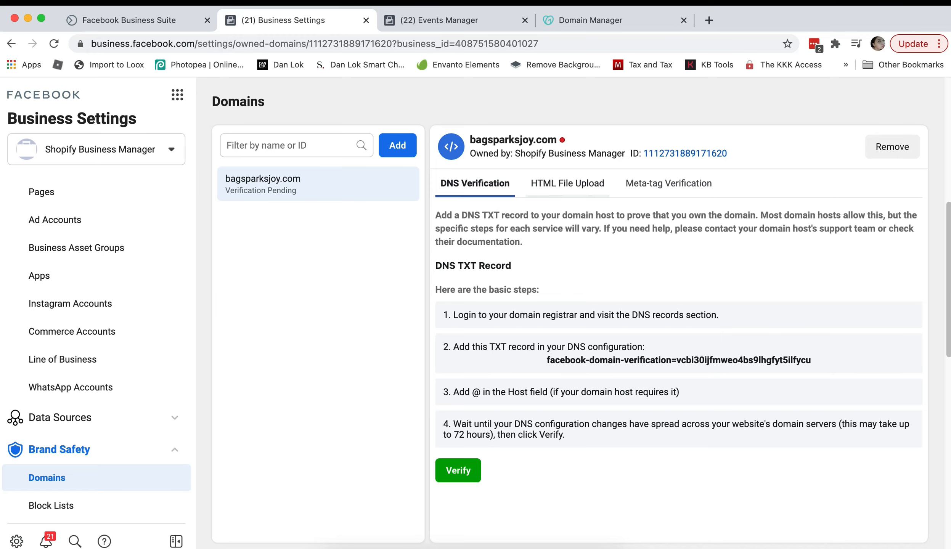
click(590, 20)
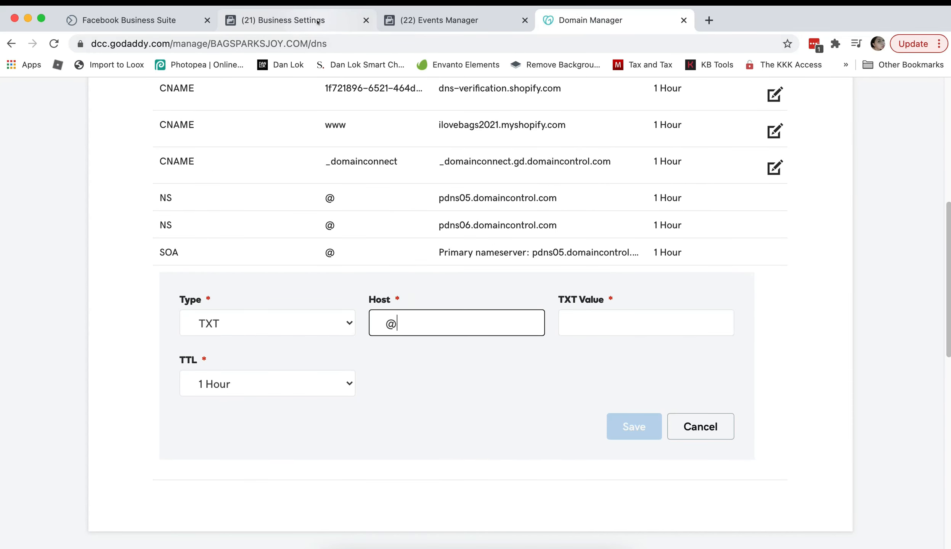
click(302, 21)
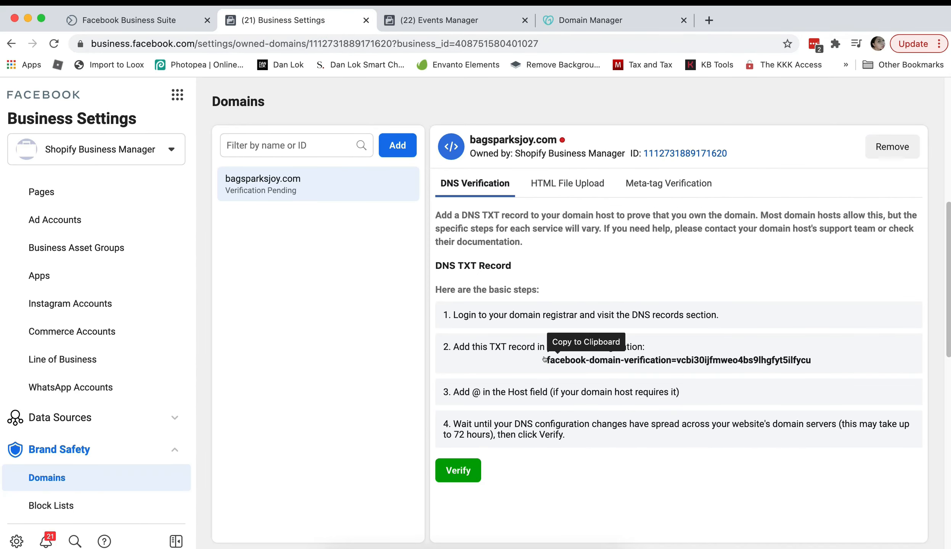
drag(548, 363, 812, 364)
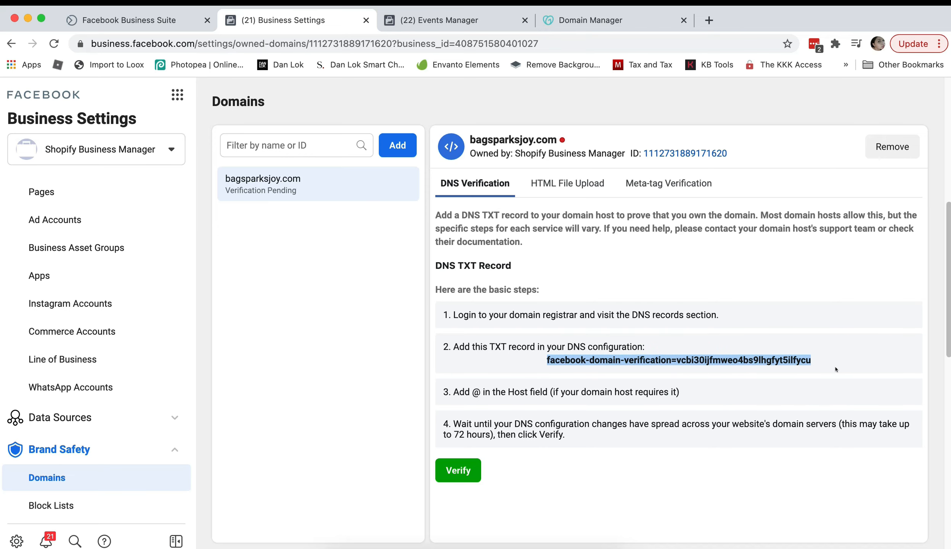
click(590, 20)
click(628, 324)
key(cmd+v)
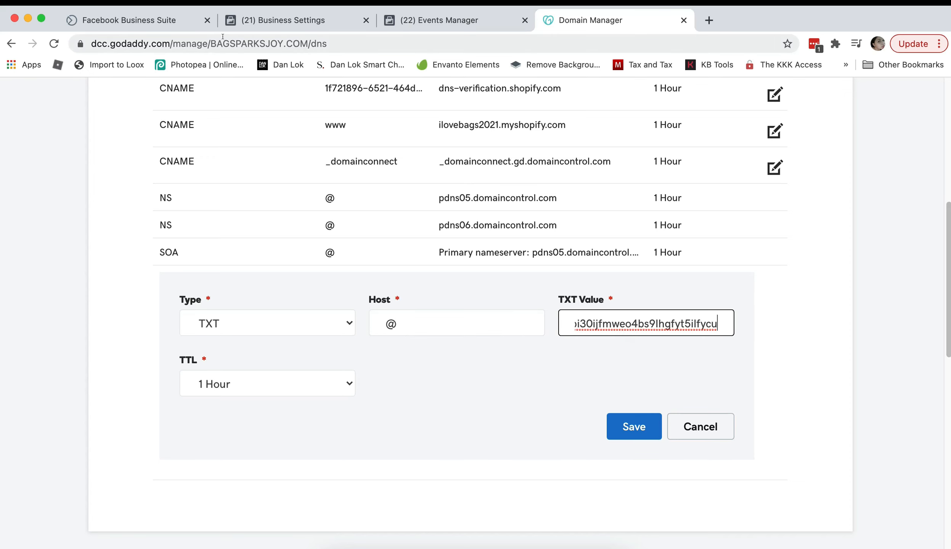
Check Facebook's TXT record instructions again, save the new record in GoDaddy and reload the DNS page.
click(275, 20)
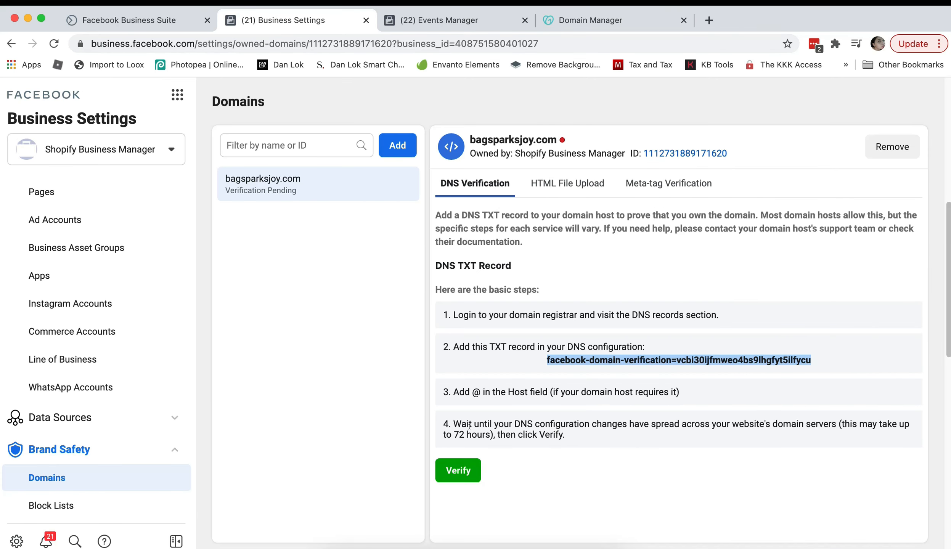
click(584, 20)
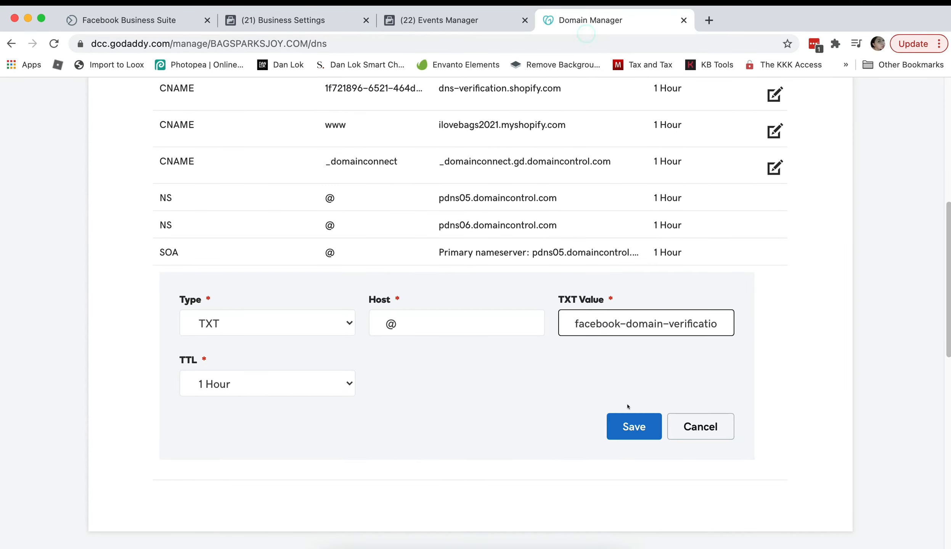
click(625, 422)
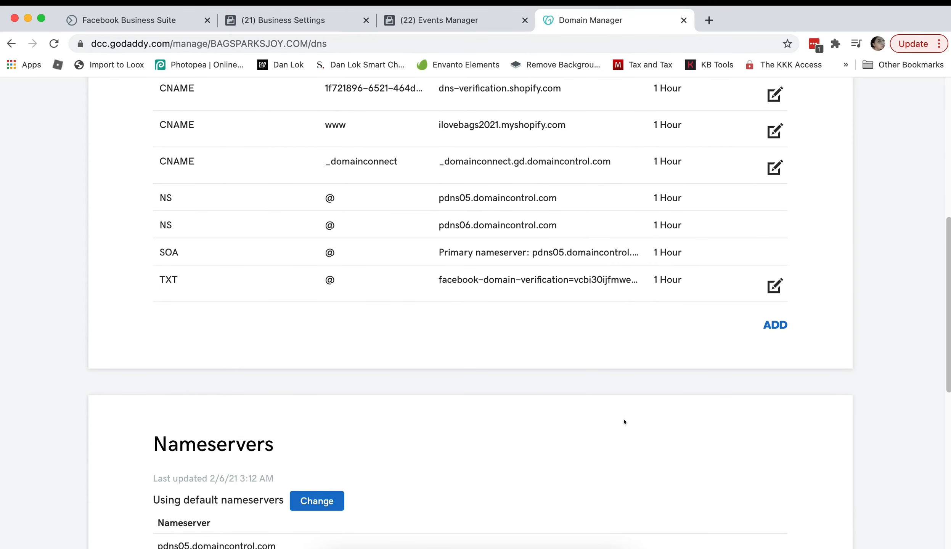
scroll(501, 342, down, 6)
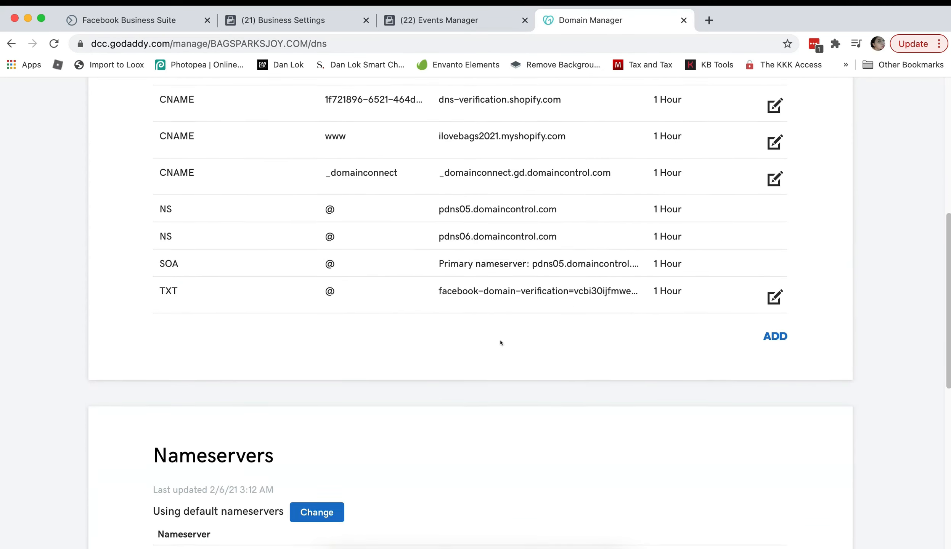
scroll(502, 343, up, 6)
click(51, 42)
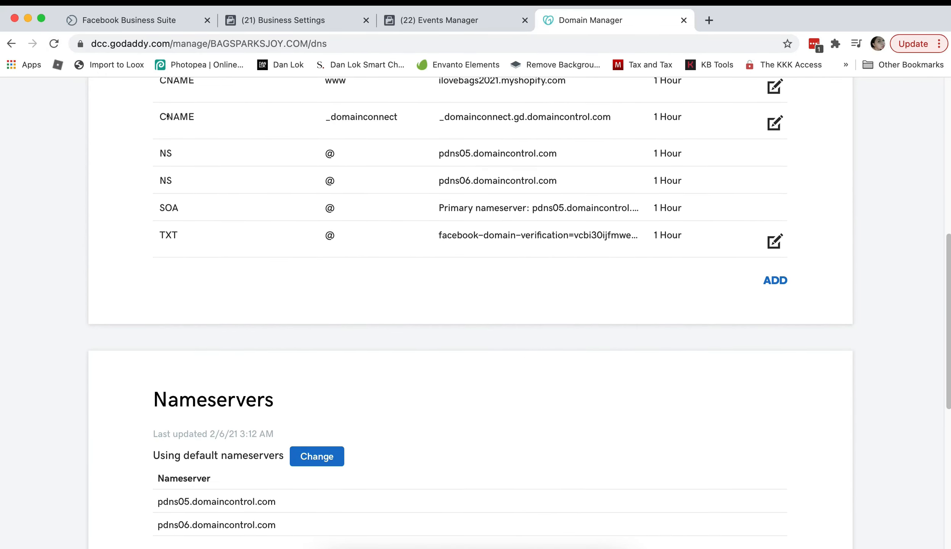
Try to verify bagsparksjoy.com through DNS in Facebook Business Settings, and dismiss the resulting notice.
click(431, 21)
click(282, 21)
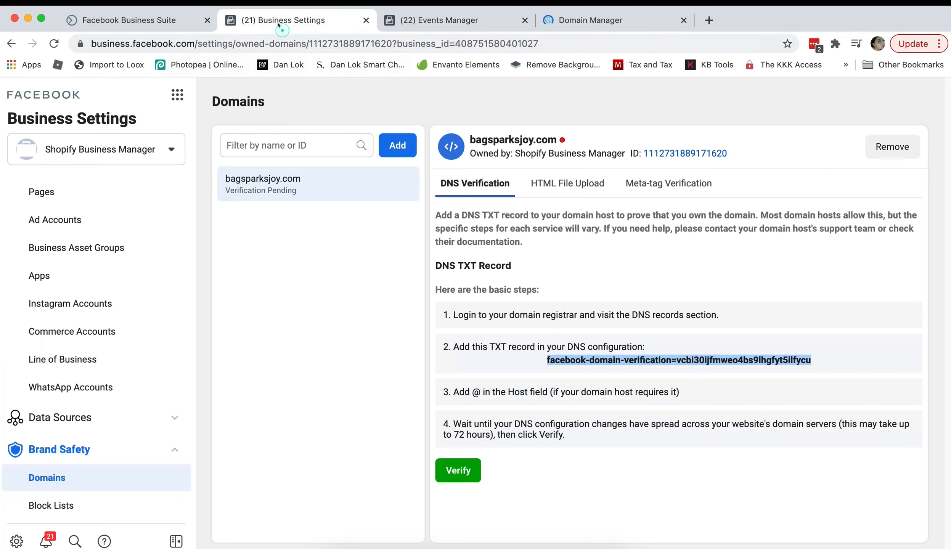
click(459, 468)
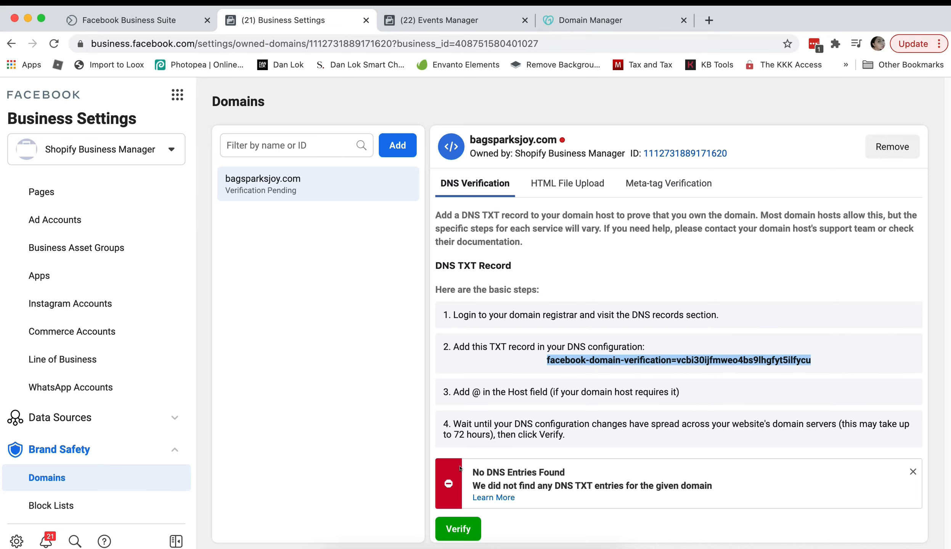
click(450, 527)
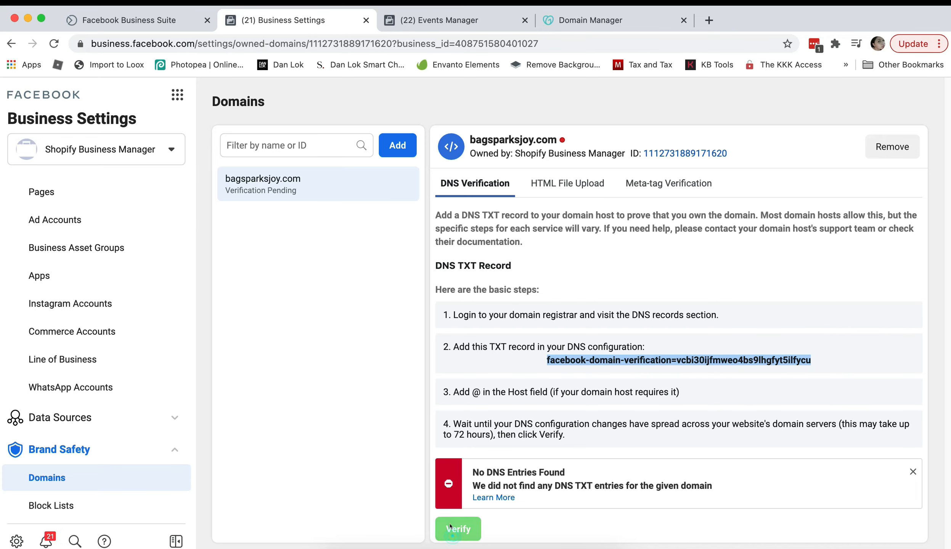
click(348, 363)
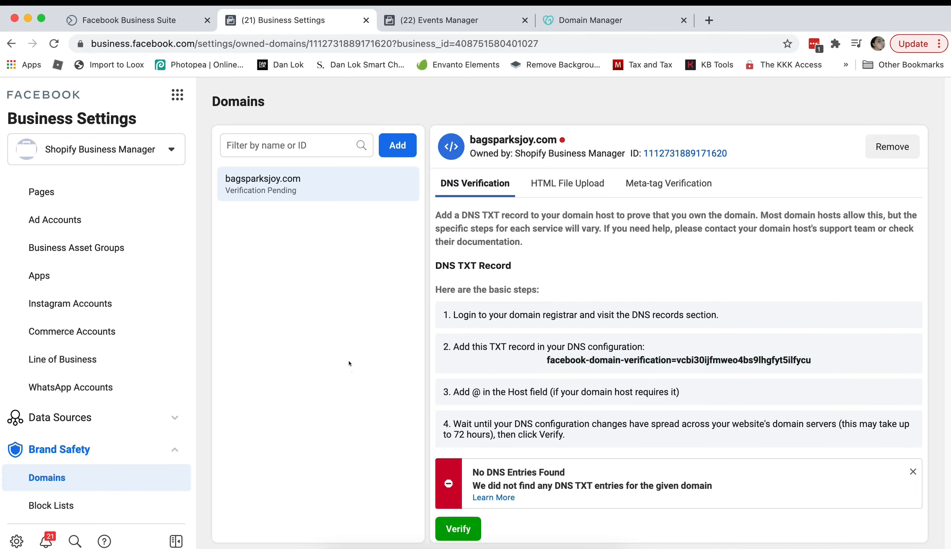
scroll(339, 397, down, 1)
click(912, 471)
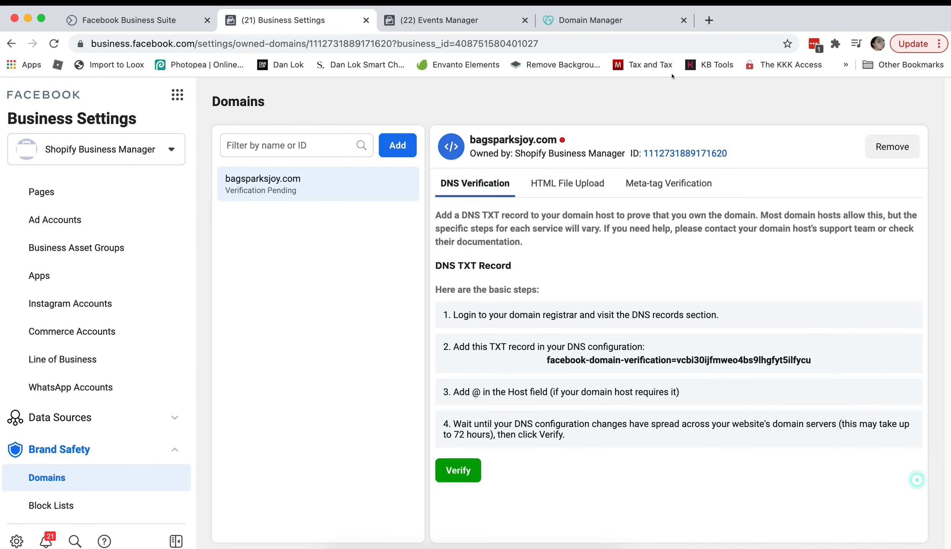
Return to GoDaddy, reload the DNS management page and check the TXT entry in the records list.
click(625, 21)
scroll(595, 234, down, 10)
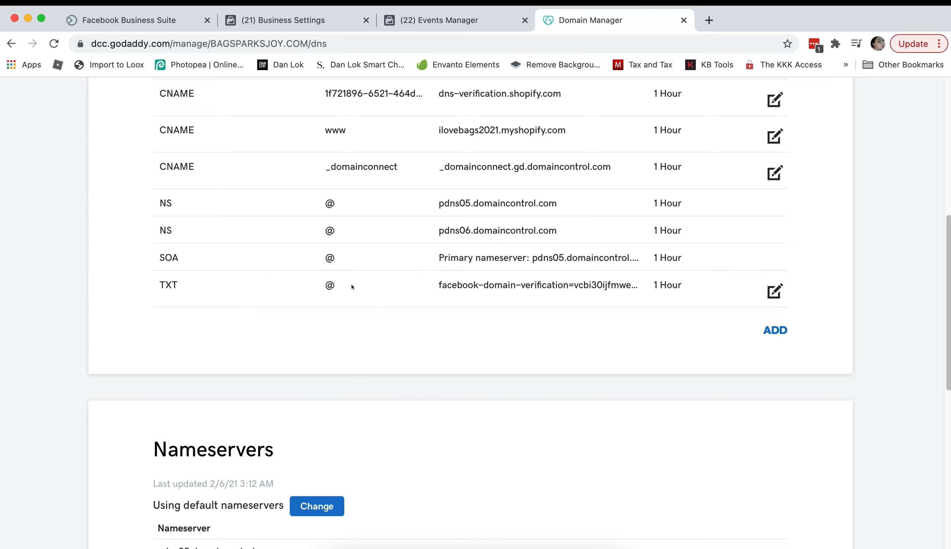
click(54, 43)
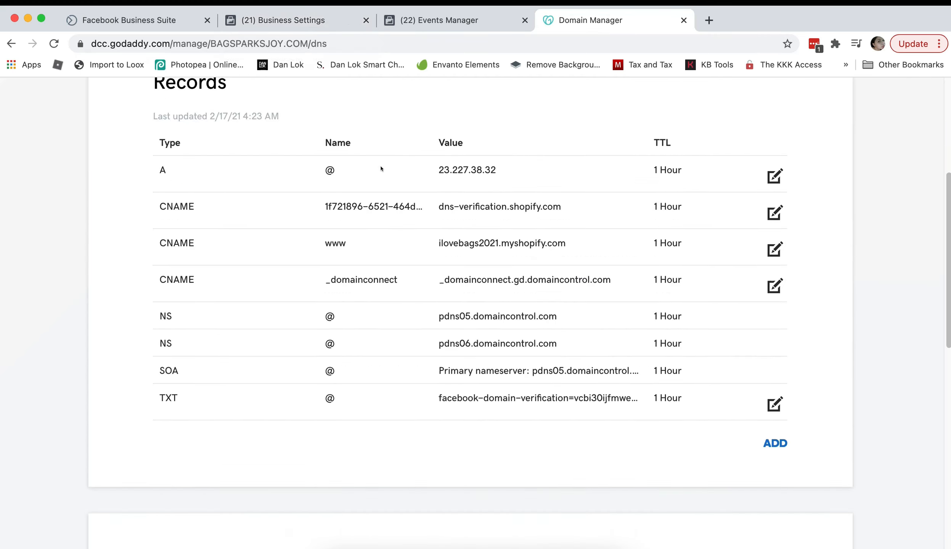
scroll(381, 164, down, 10)
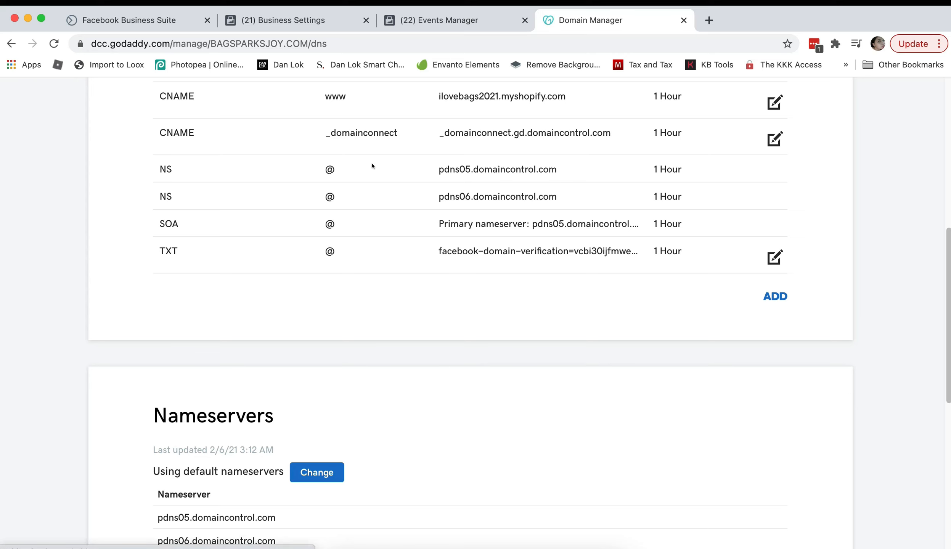
Verify bagsparksjoy.com through DNS in Facebook Business Settings, close the confirmation, reload the page and check the domain's status.
click(263, 21)
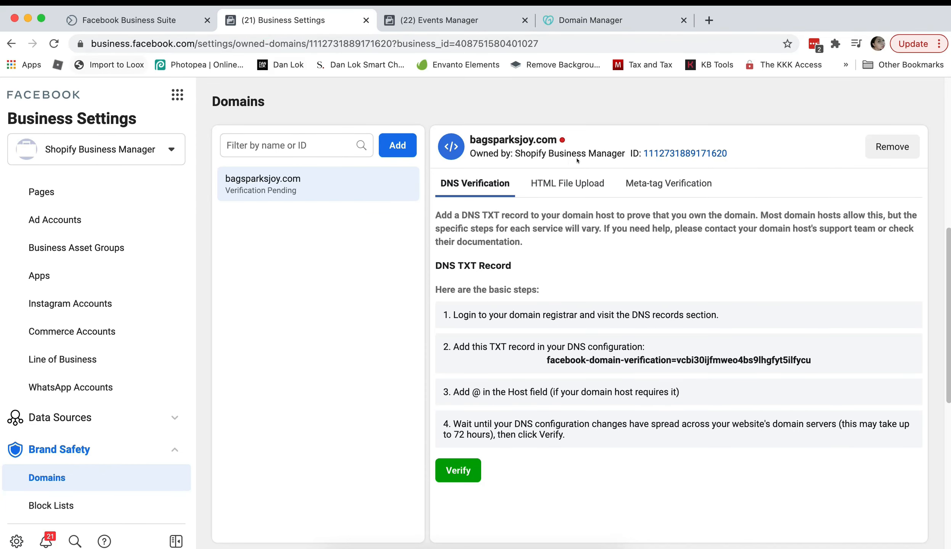
click(454, 479)
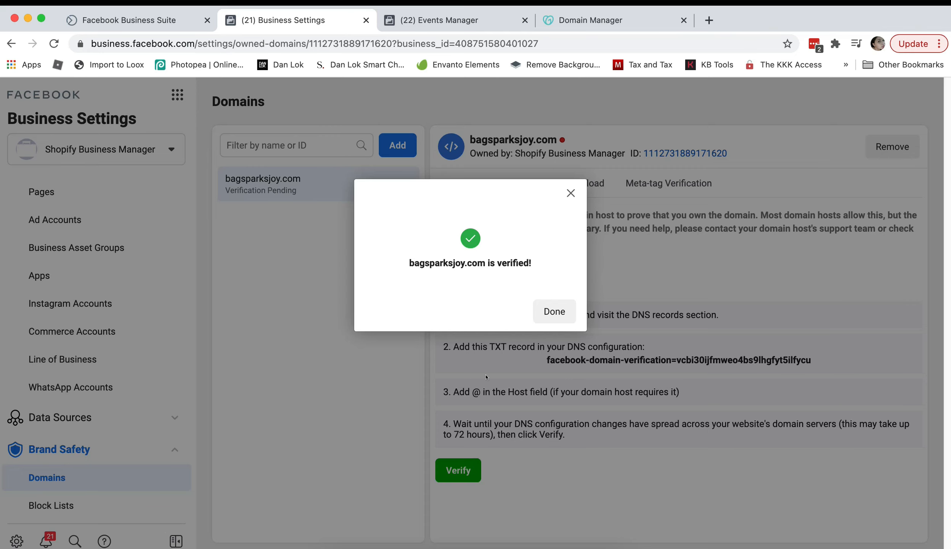
click(548, 314)
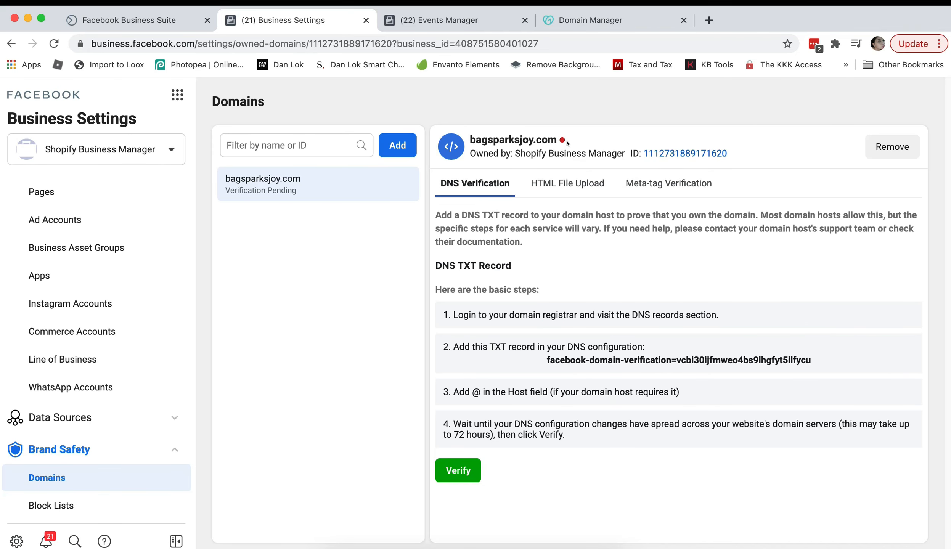
click(54, 44)
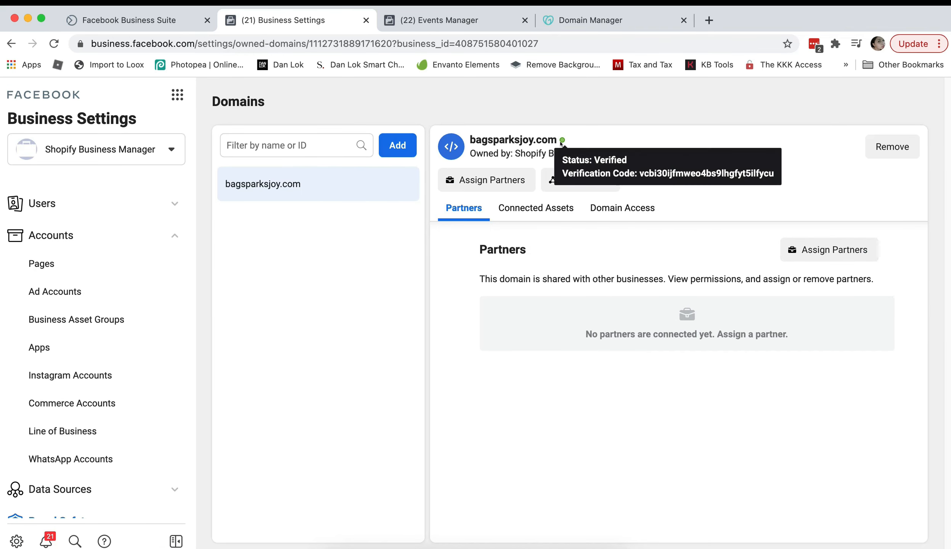
mouse_move(563, 140)
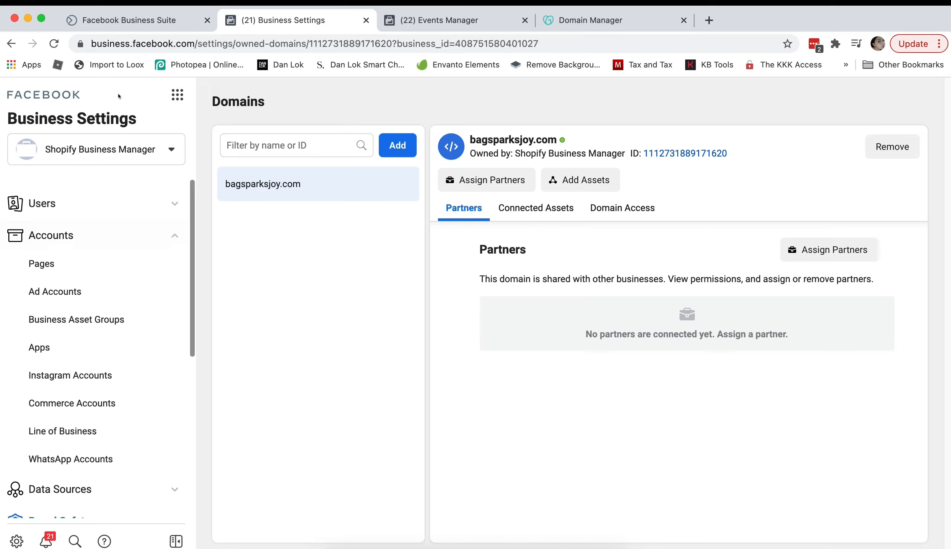
Open Events Manager from the Facebook business tools.
click(172, 92)
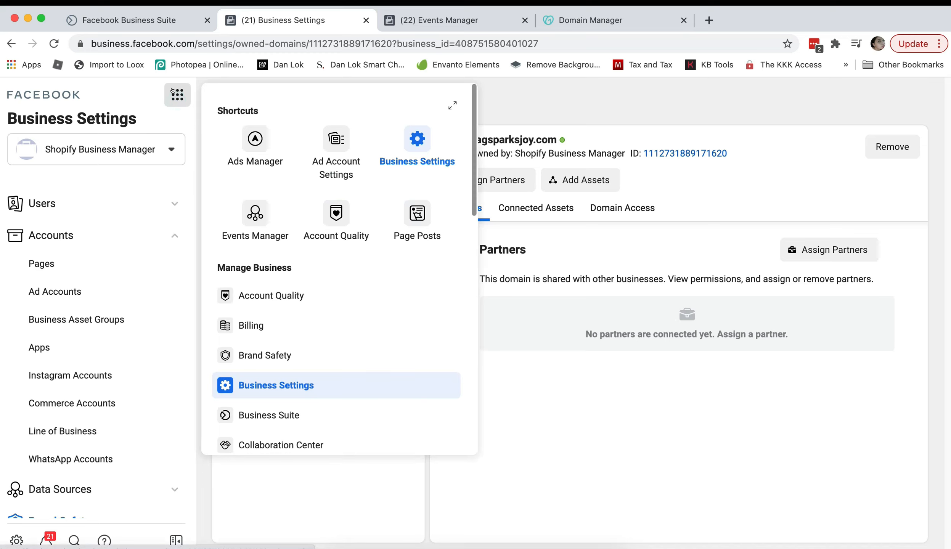
click(644, 397)
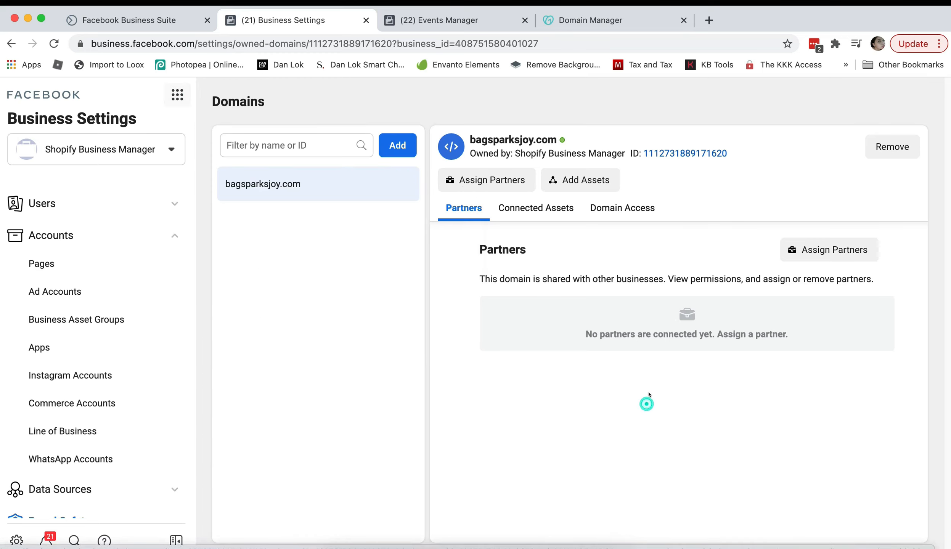
click(177, 94)
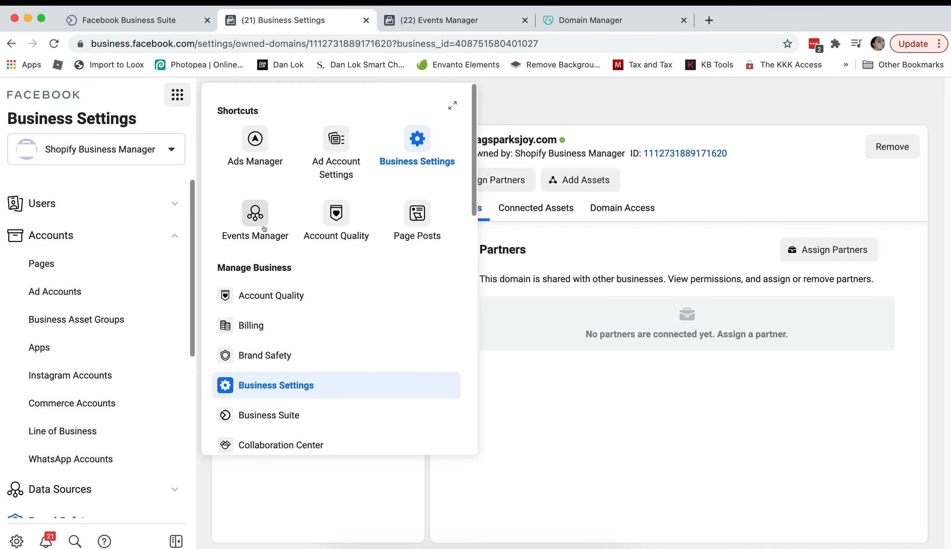
click(257, 210)
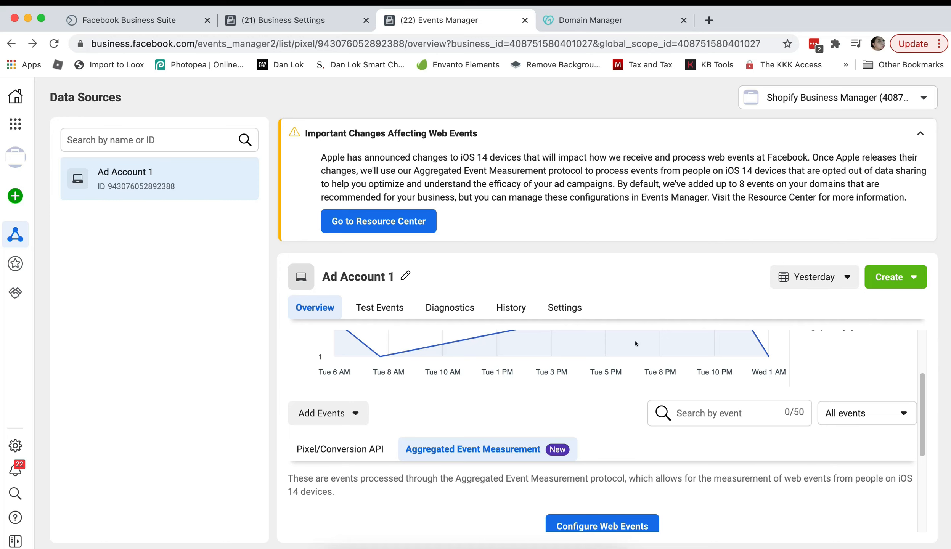
Review Ad Account 1's Aggregated Event Measurement section and open its web event configurations.
scroll(635, 344, down, 5)
scroll(376, 400, up, 5)
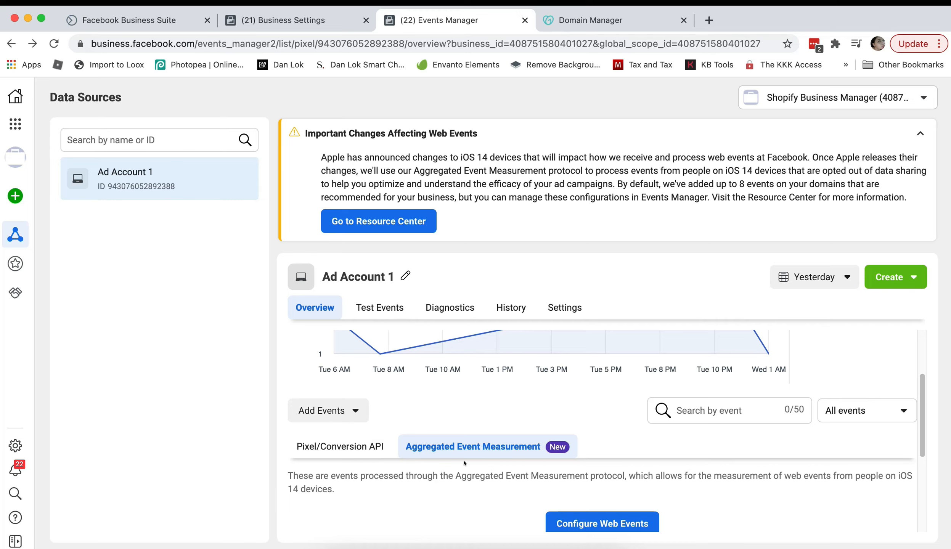
scroll(465, 463, down, 3)
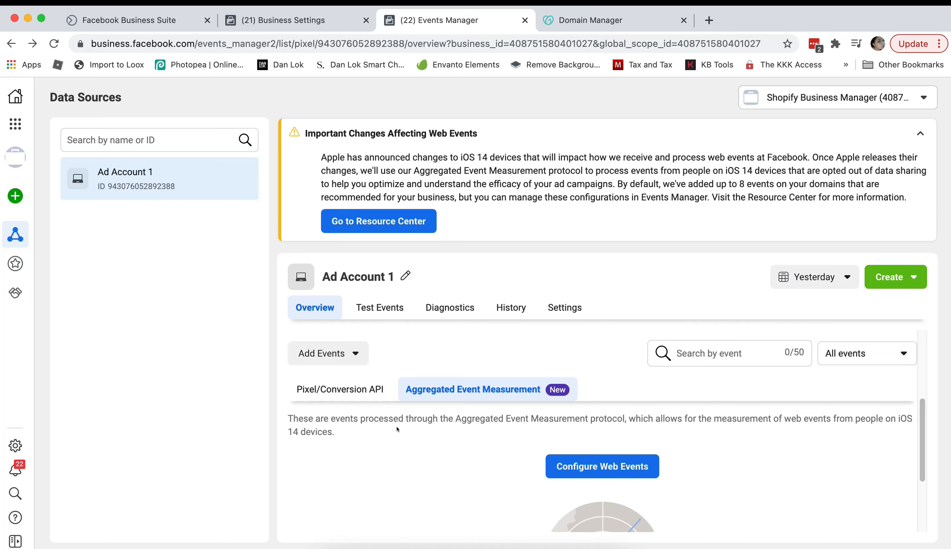
scroll(599, 451, down, 2)
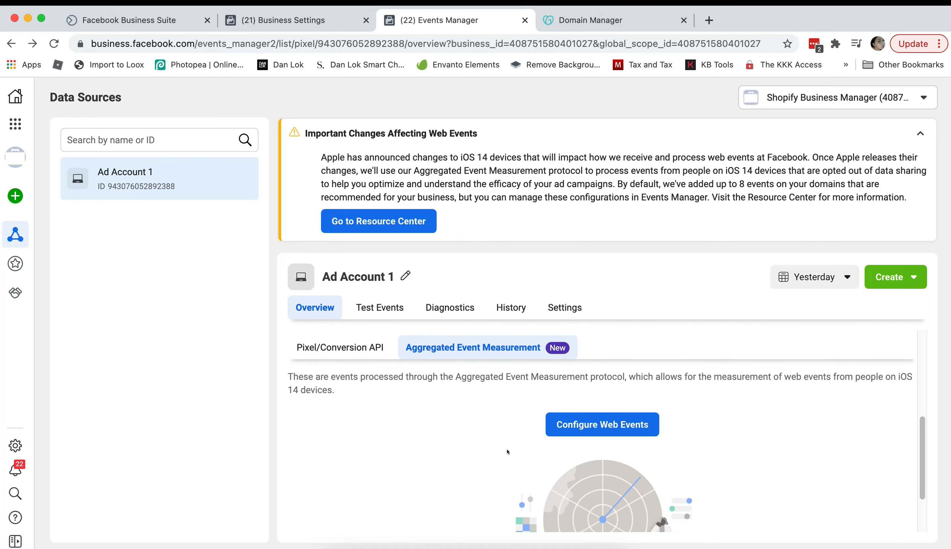
click(589, 424)
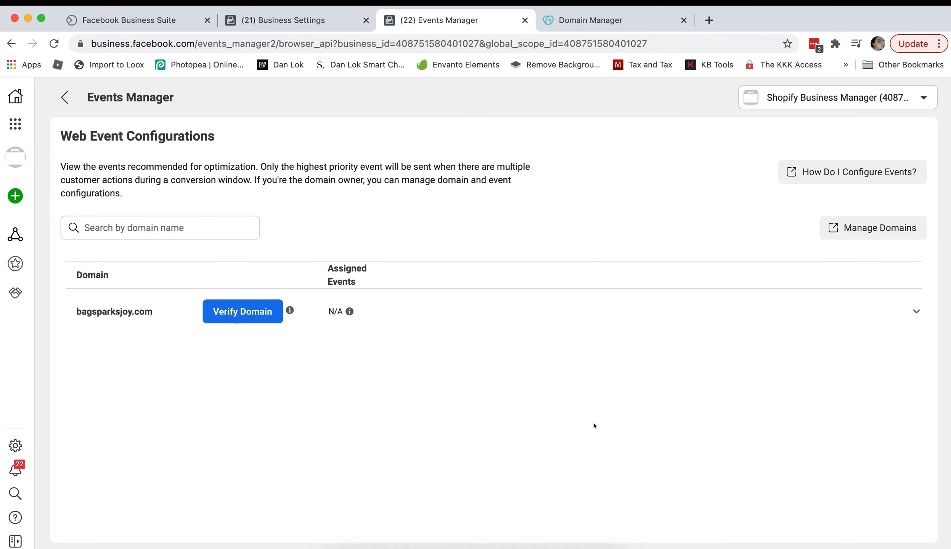
Follow the Verify Domain option for bagsparksjoy.com, check the domain in Business Settings, and return to Events Manager to retry it.
key(ctrl+Up)
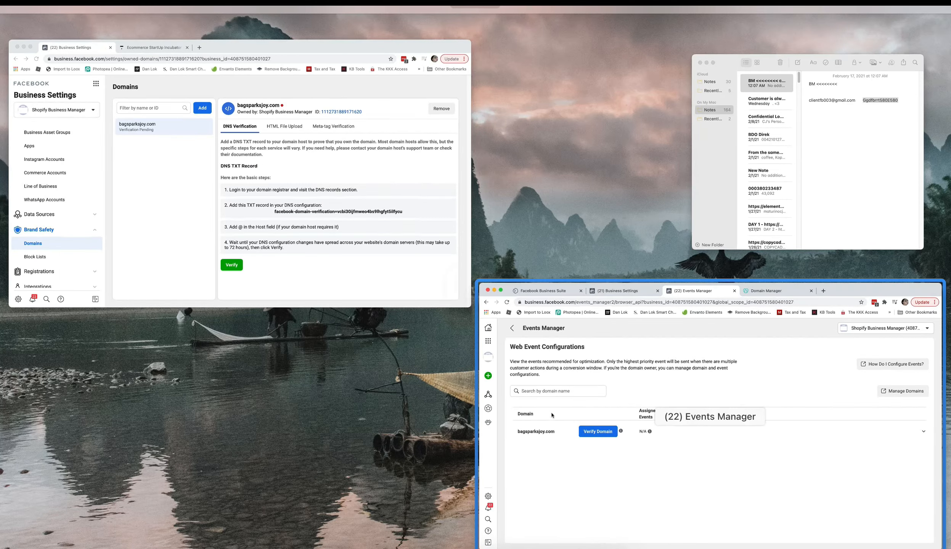
click(631, 441)
click(230, 318)
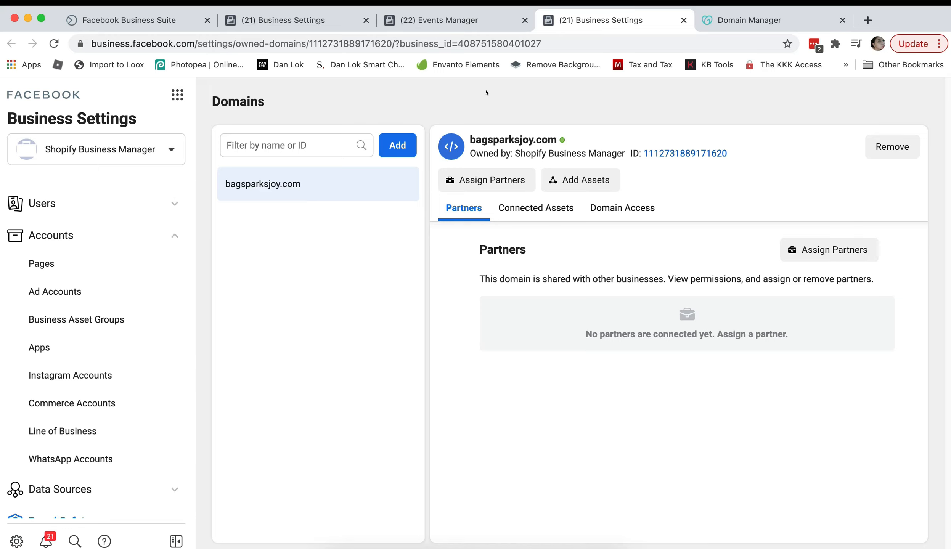
click(443, 18)
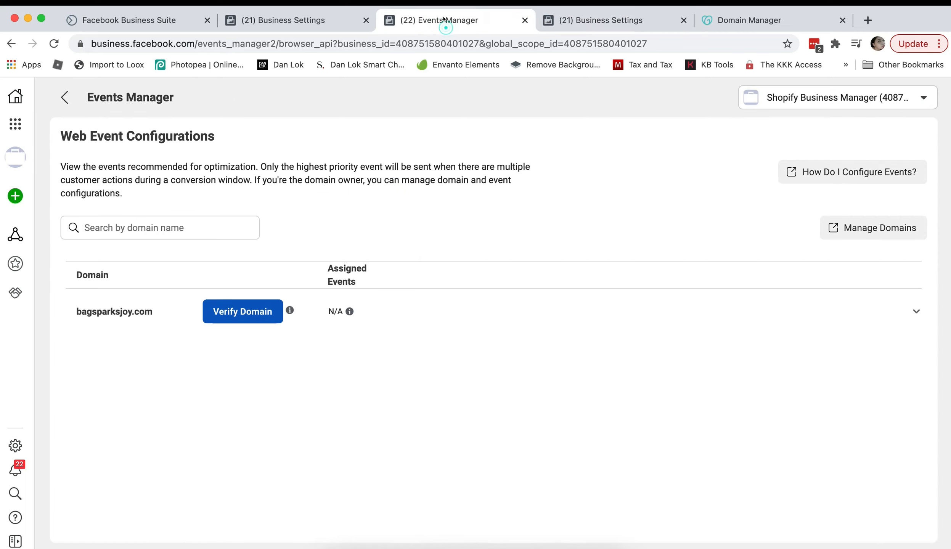
click(248, 314)
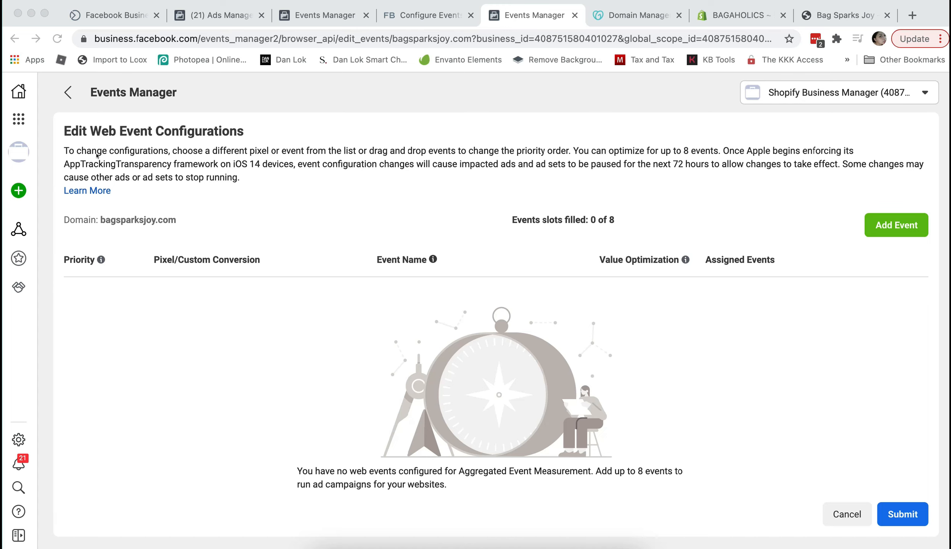
Bring up the note about having no web event to select in the pixel, highlight its text and return to the browser.
click(606, 536)
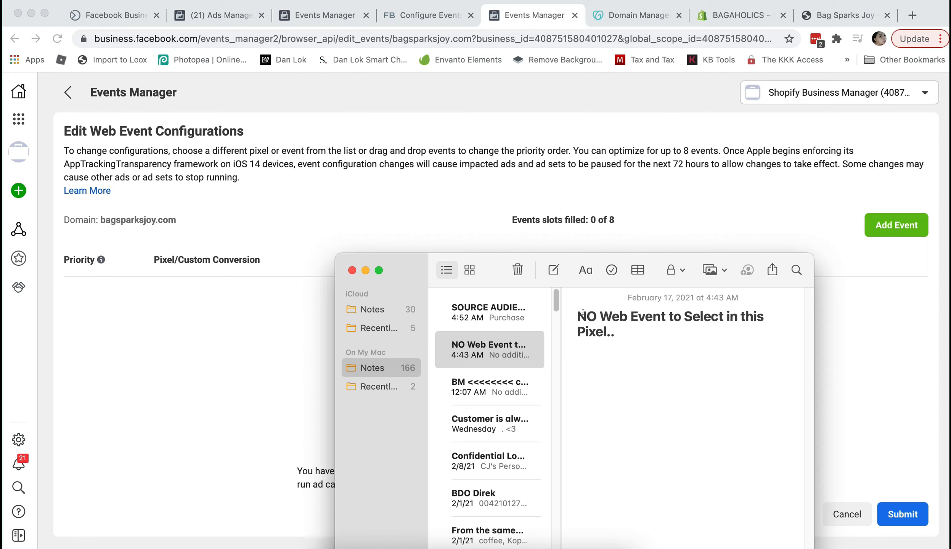
drag(584, 311, 664, 329)
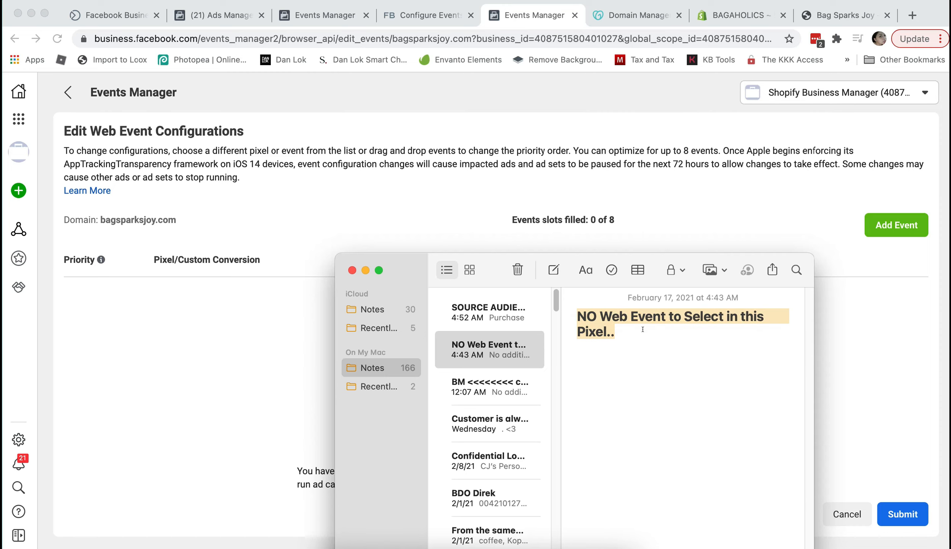
click(234, 353)
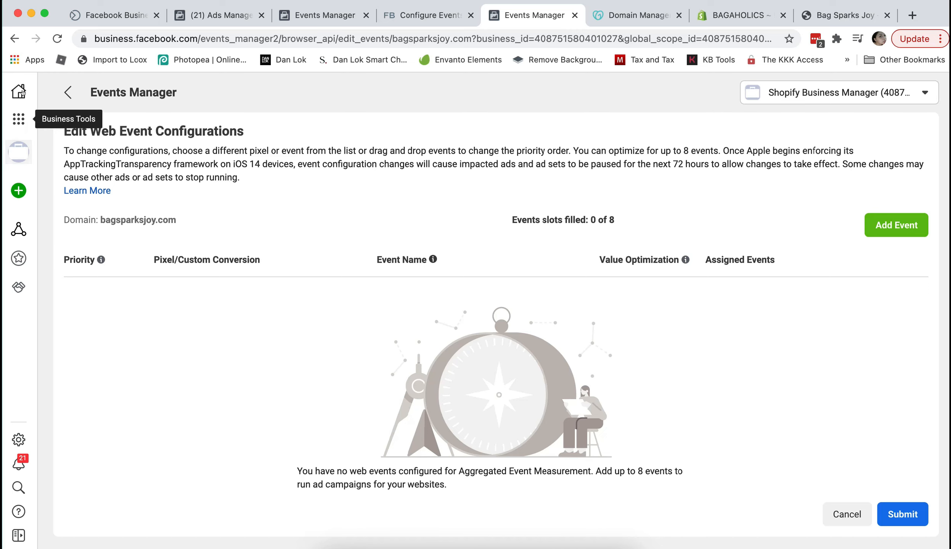
Reopen the web event configurations from Ad Account 1's overview and open the bagsparksjoy.com events for editing.
click(69, 92)
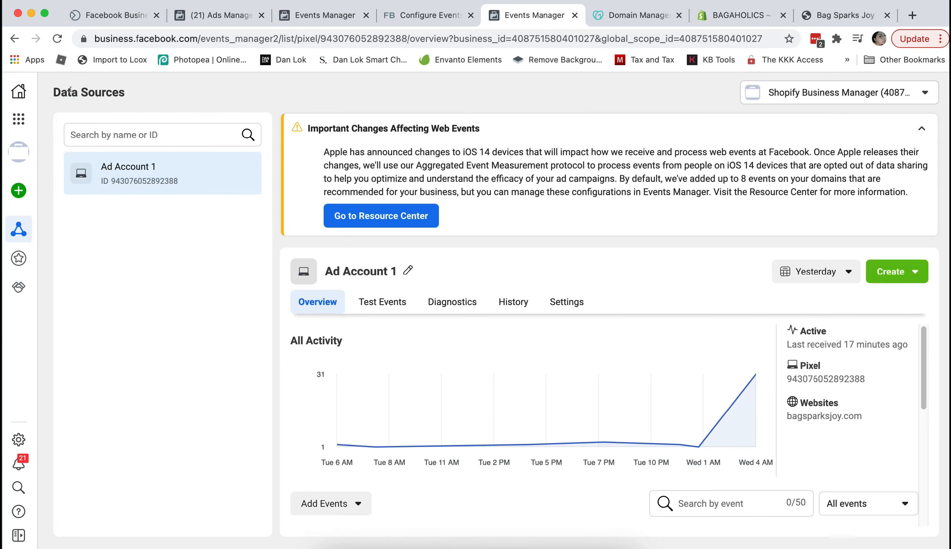
scroll(653, 354, down, 5)
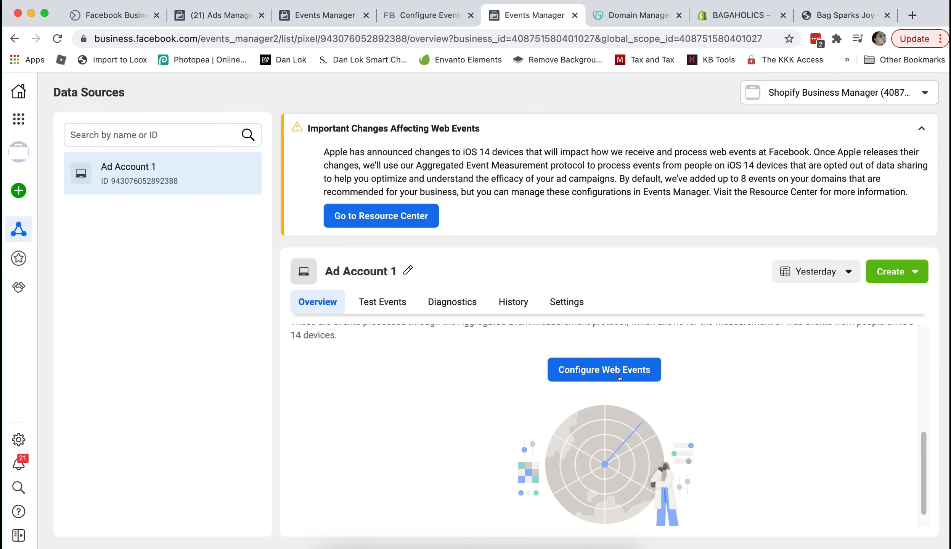
click(616, 372)
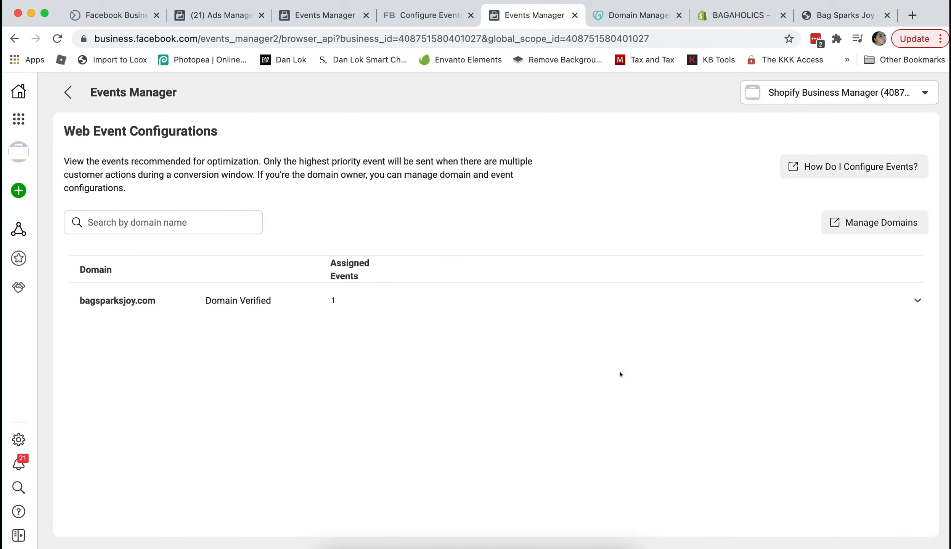
click(246, 303)
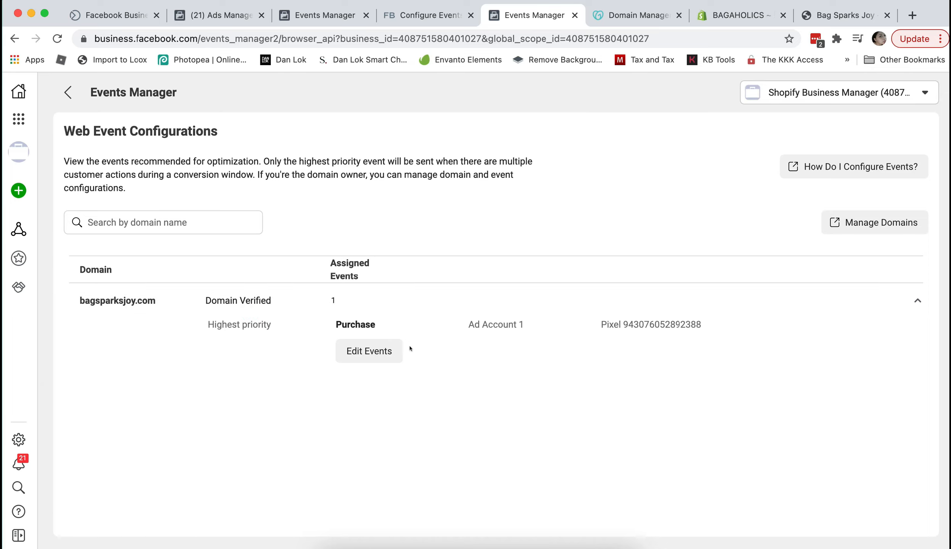
click(390, 352)
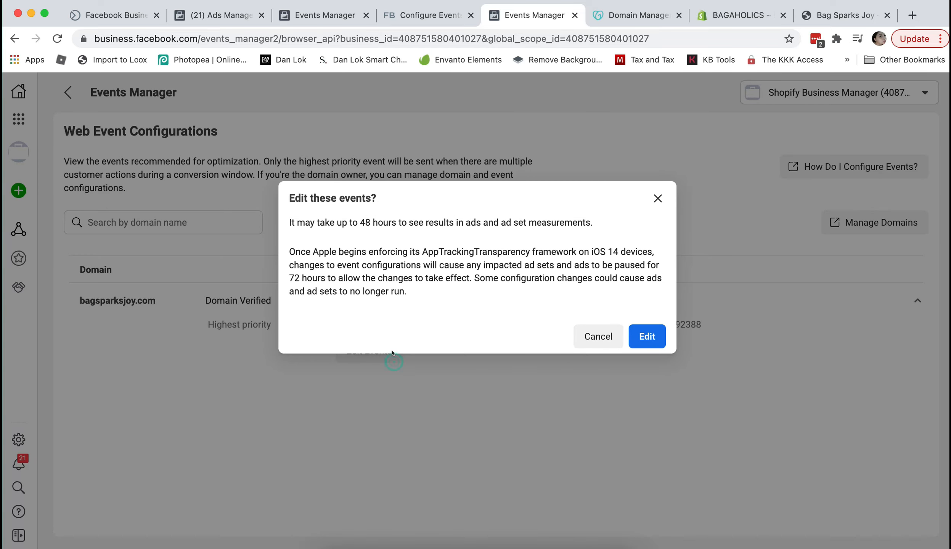
click(649, 337)
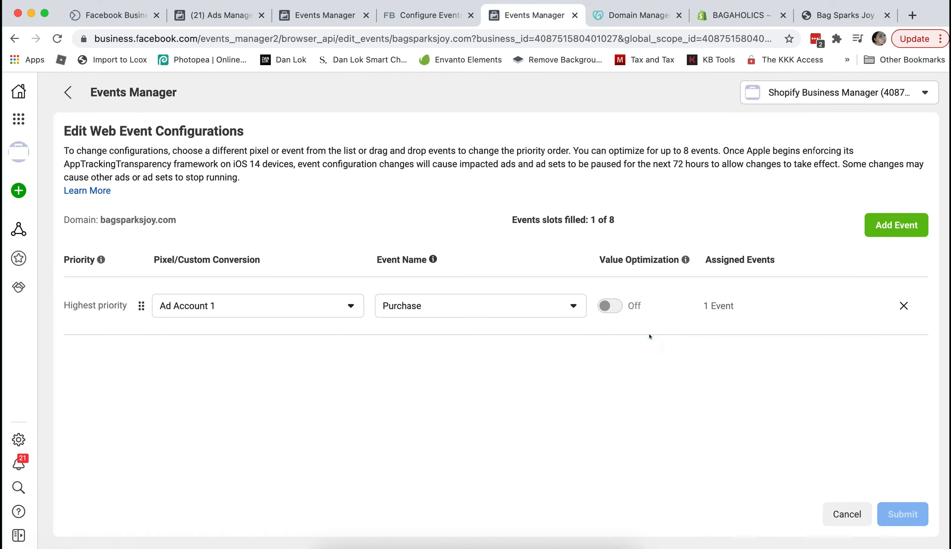
Highlight the filled event slots count and select Purchase as the highest-priority event for Ad Account 1.
drag(516, 220, 618, 221)
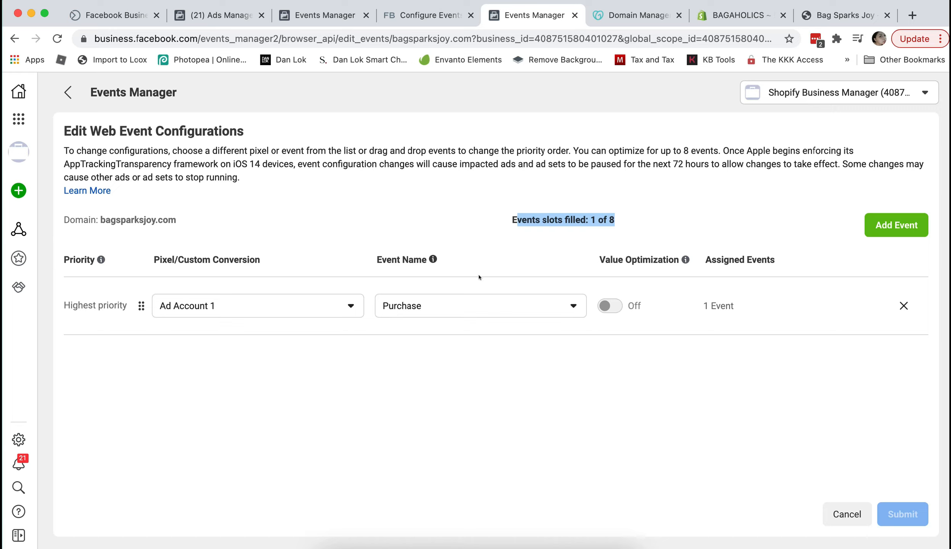
click(453, 302)
click(428, 408)
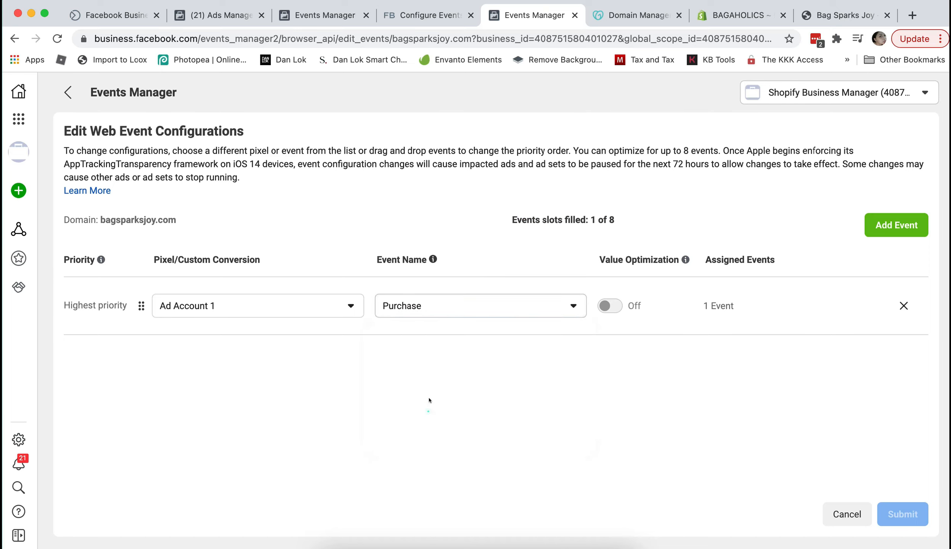
Add a second web event using the Ad Account 1 pixel and set it to Initiate Checkout.
click(900, 228)
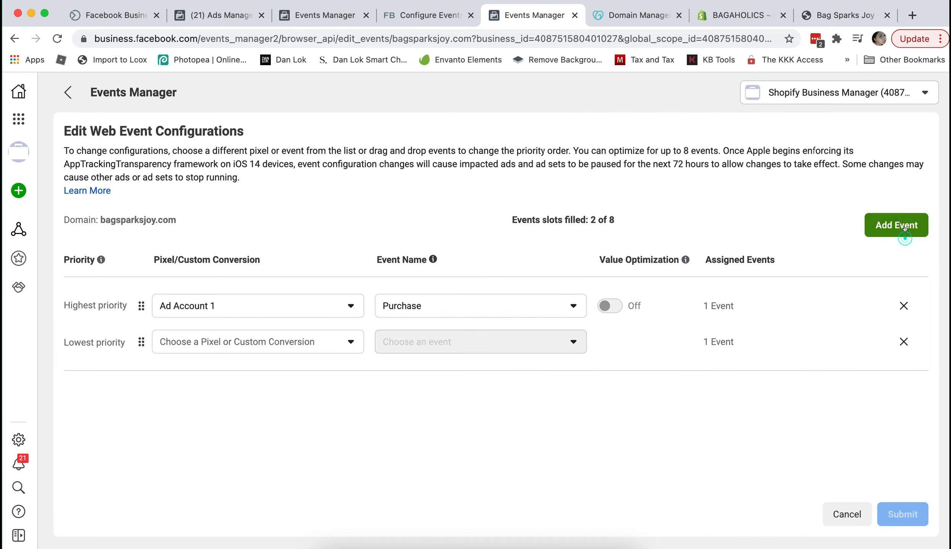
click(542, 345)
click(282, 339)
click(251, 376)
click(423, 343)
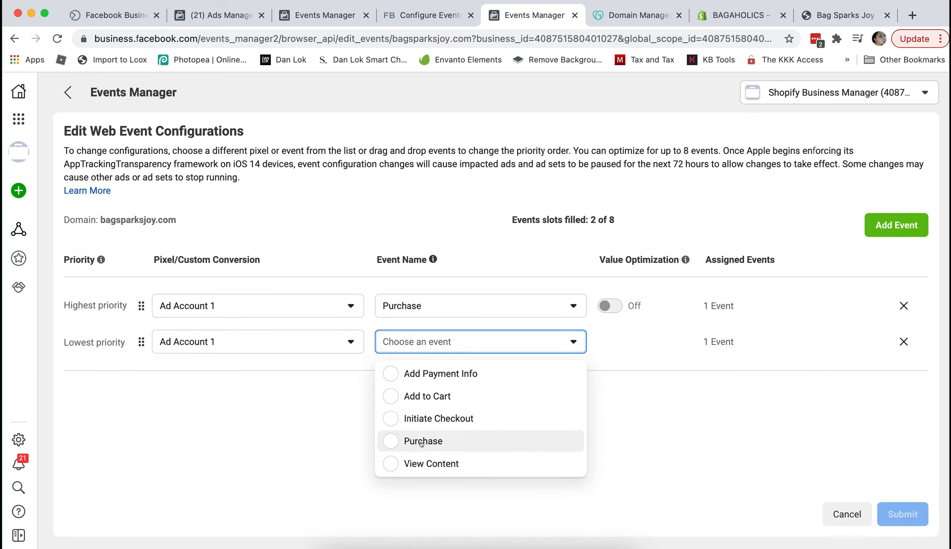
click(431, 420)
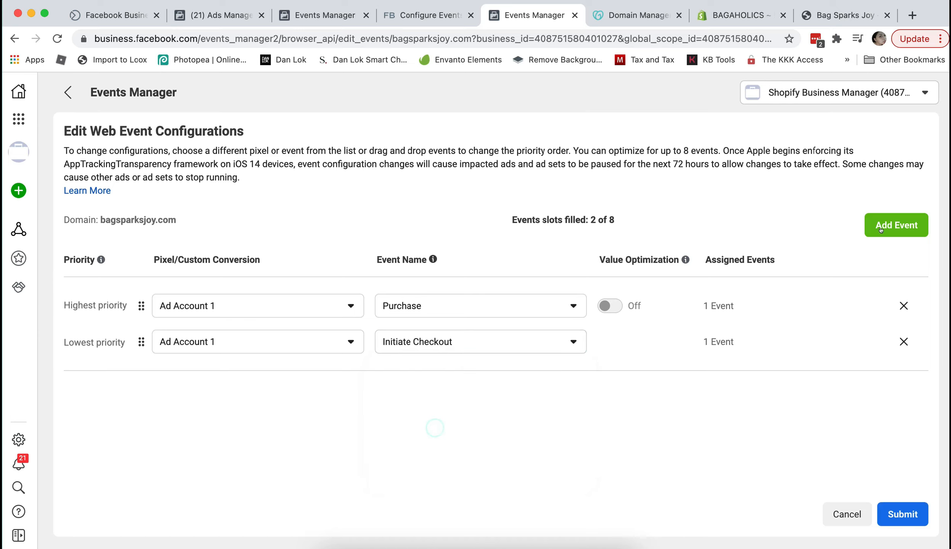
Add a third web event using the Ad Account 1 pixel and set it to Add to Cart.
click(891, 231)
click(304, 378)
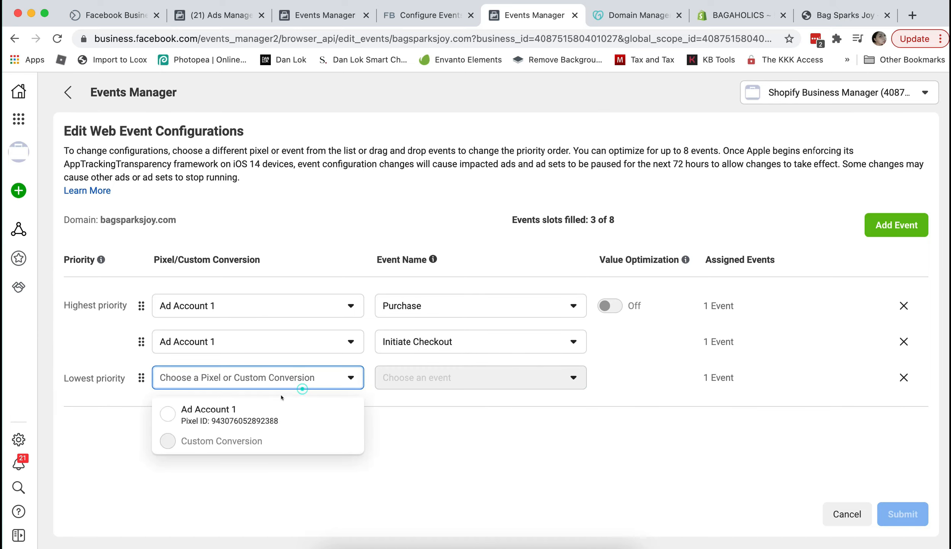
click(252, 414)
click(434, 379)
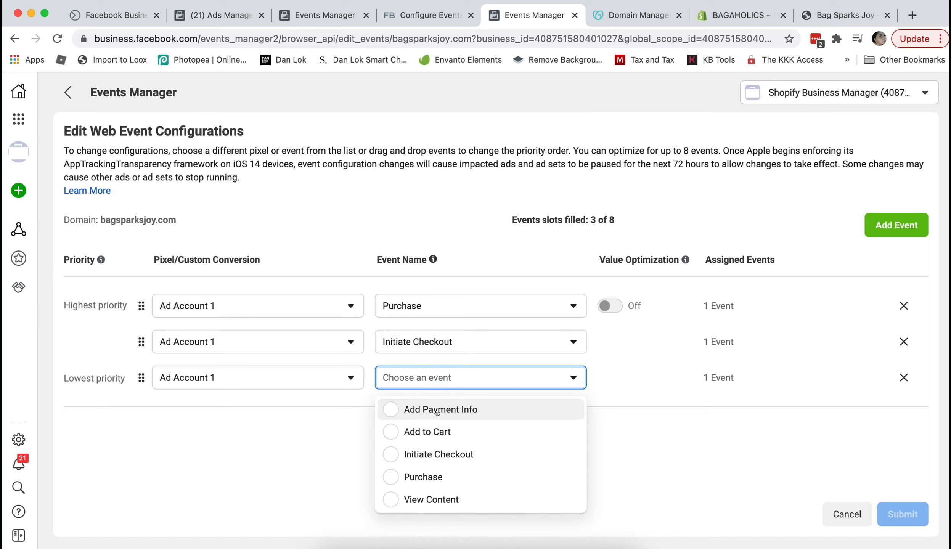
click(428, 432)
Add a fourth, empty event row and move the Purchase event below Initiate Checkout in the priority order.
click(893, 227)
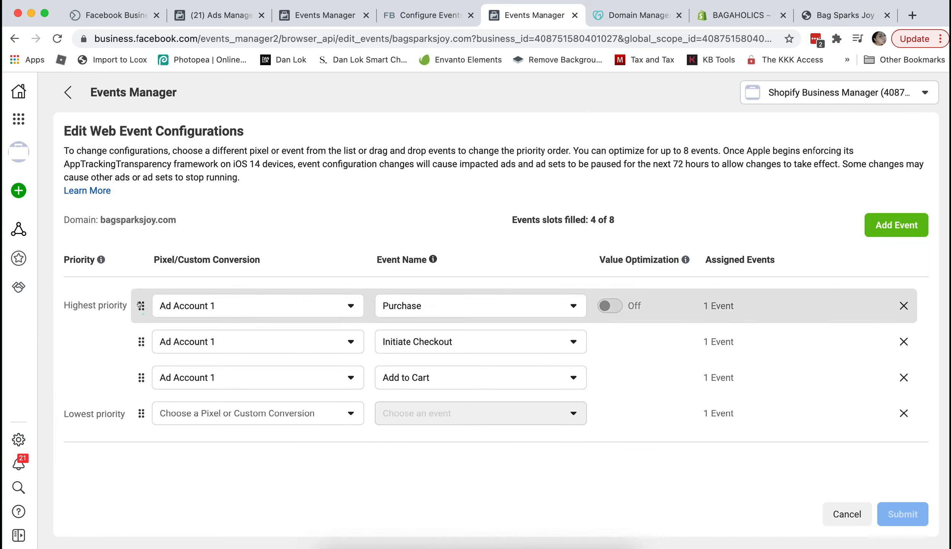
drag(140, 306, 140, 328)
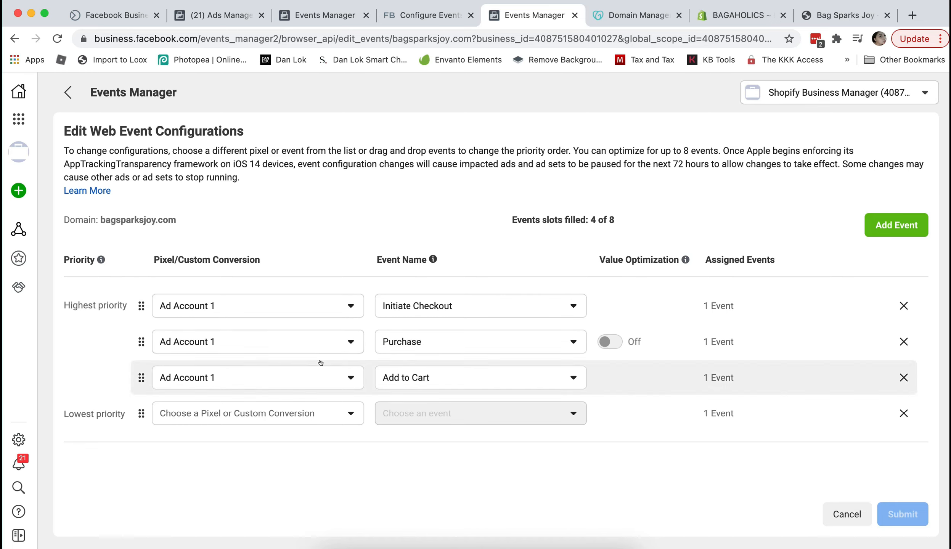
Move Purchase back to the highest priority and set the fourth event row to the Ad Account 1 pixel with Add Payment Info.
drag(141, 342, 138, 307)
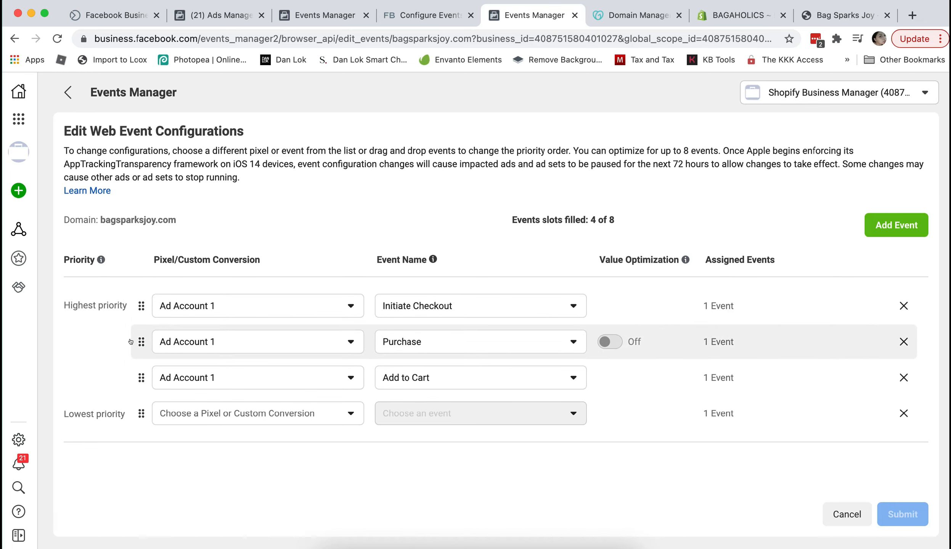
drag(141, 341, 141, 305)
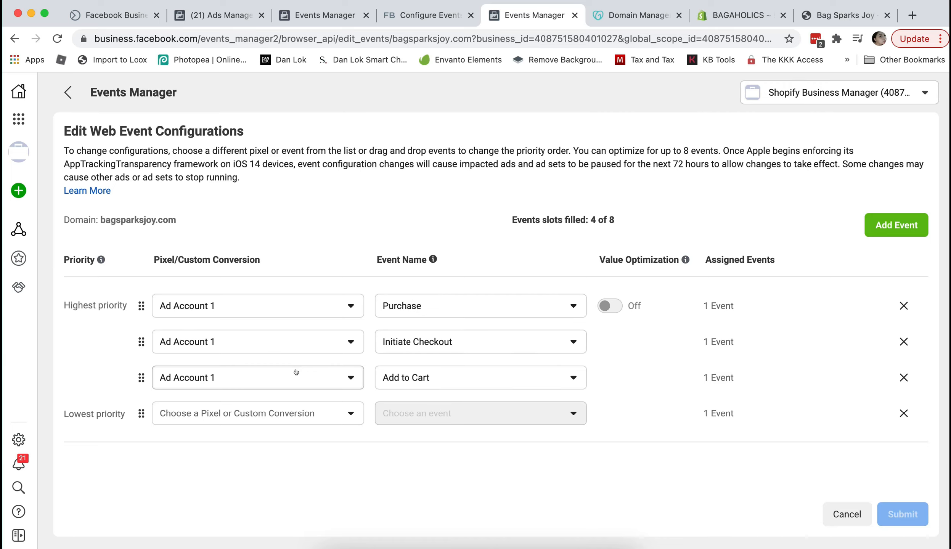
click(261, 413)
click(250, 448)
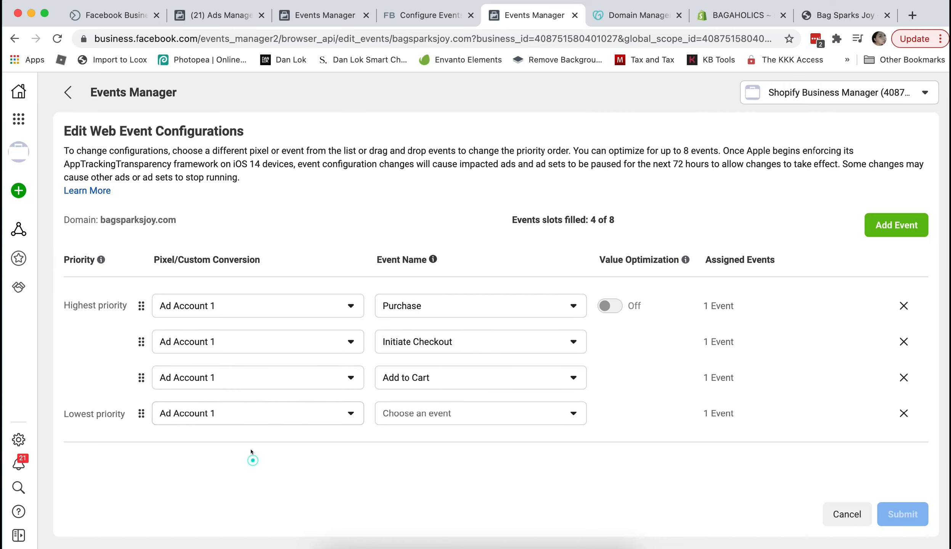
click(404, 422)
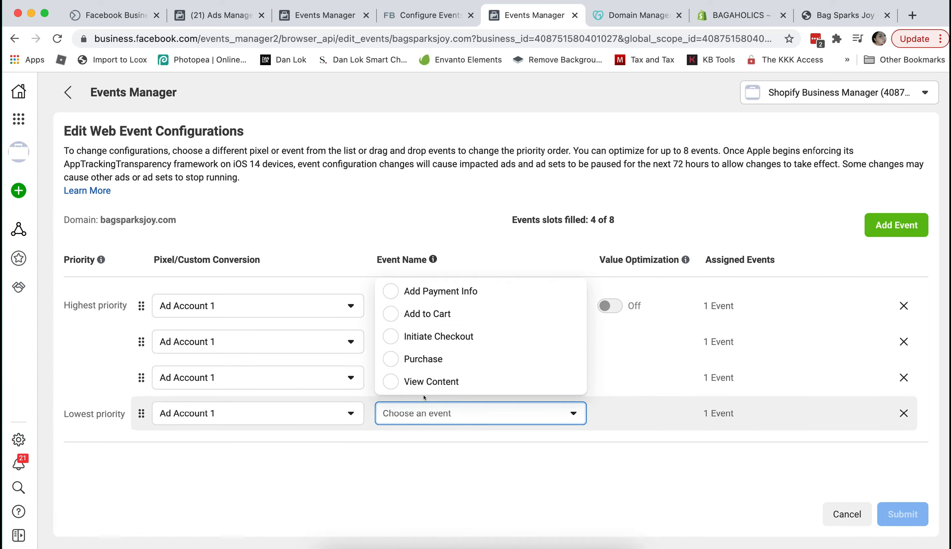
click(427, 317)
click(557, 442)
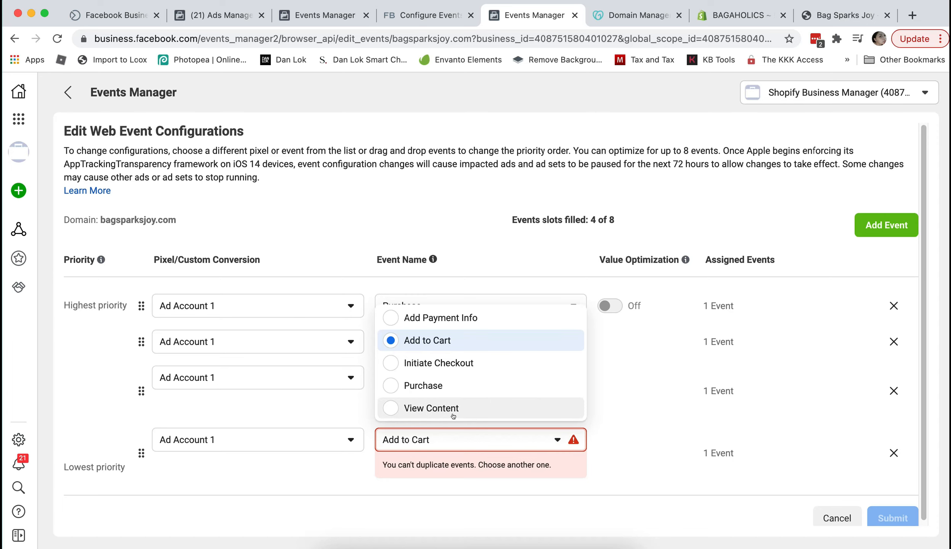
click(466, 318)
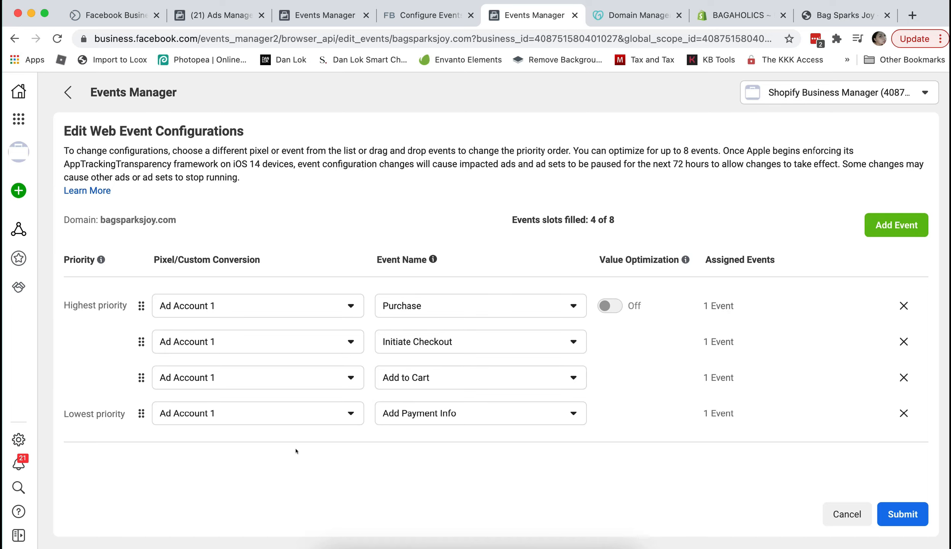
Add a fifth web event using the Ad Account 1 pixel and set it to View Content.
click(889, 234)
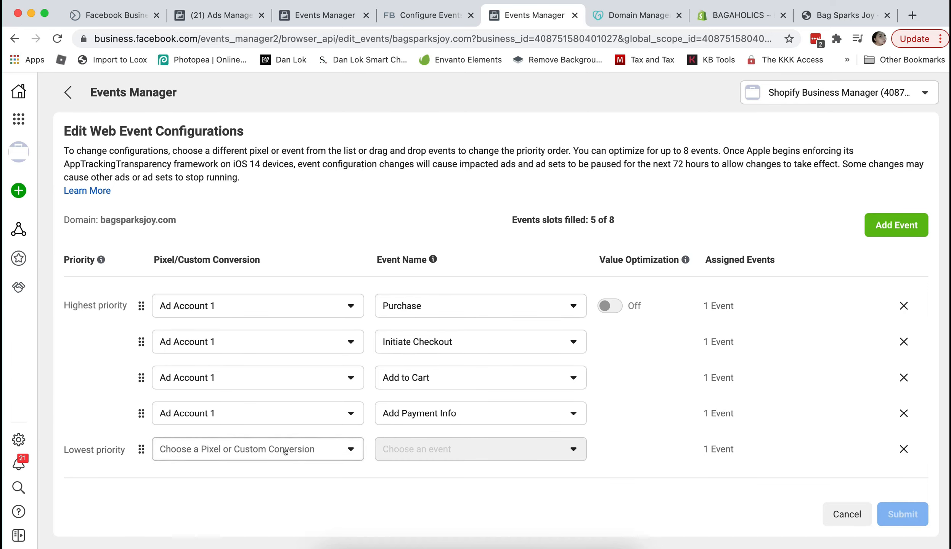
click(295, 447)
click(264, 483)
click(437, 454)
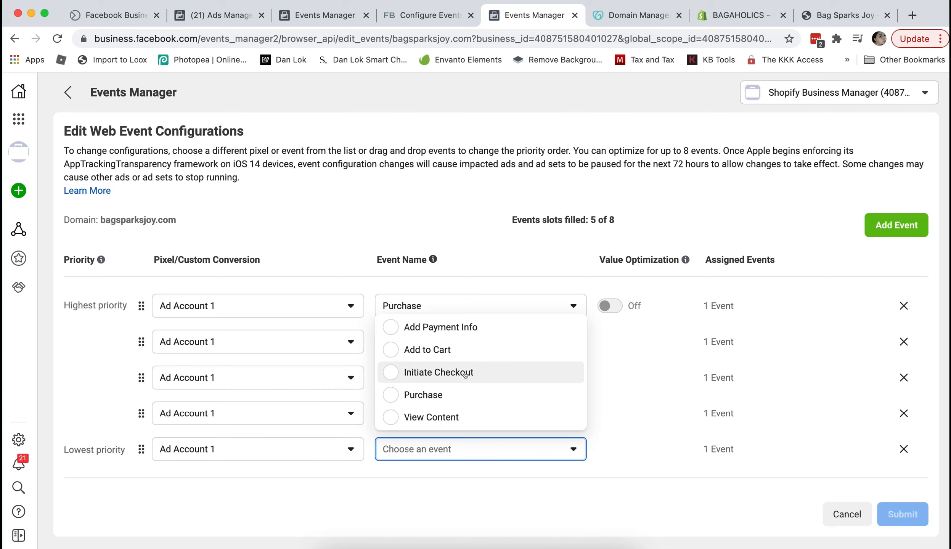
click(454, 418)
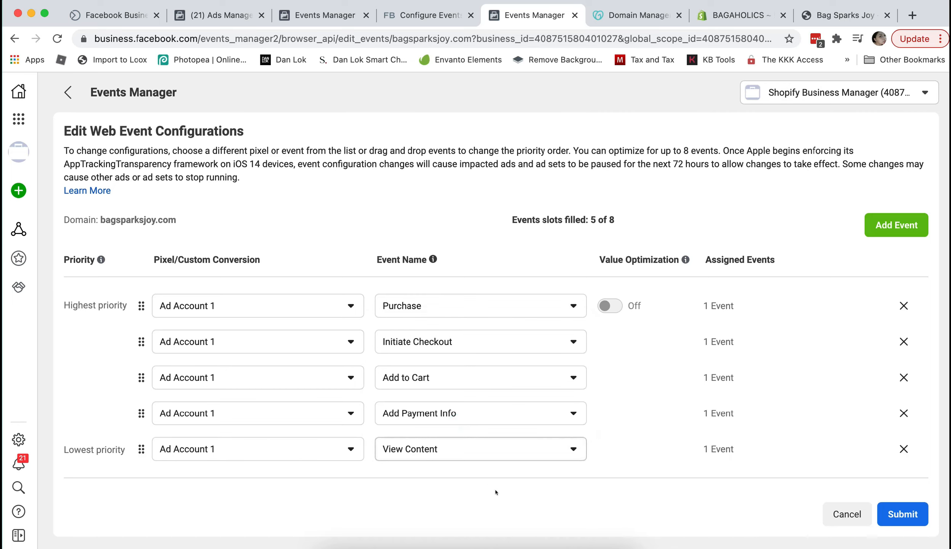
Try to add a sixth Ad Account 1 event that repeats Add Payment Info, and remove that row.
click(885, 224)
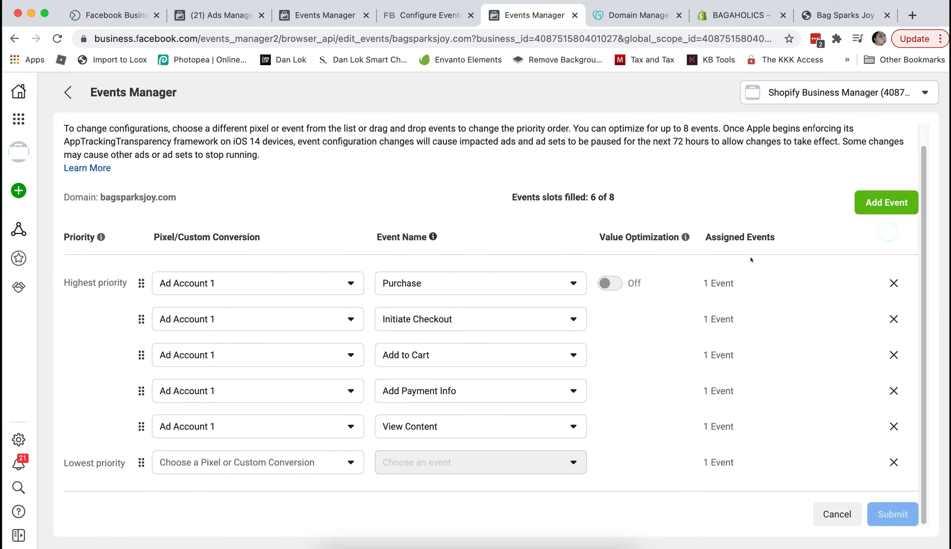
click(204, 467)
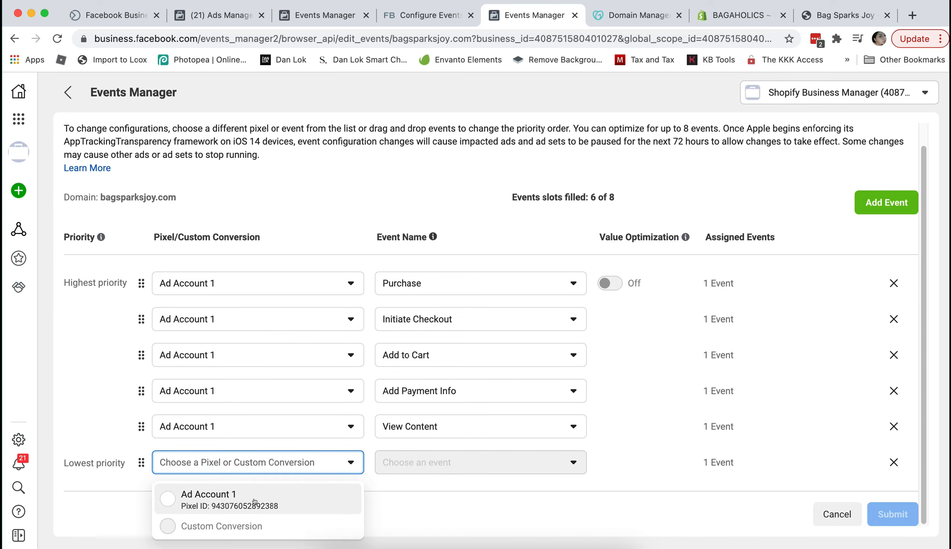
click(253, 502)
click(427, 461)
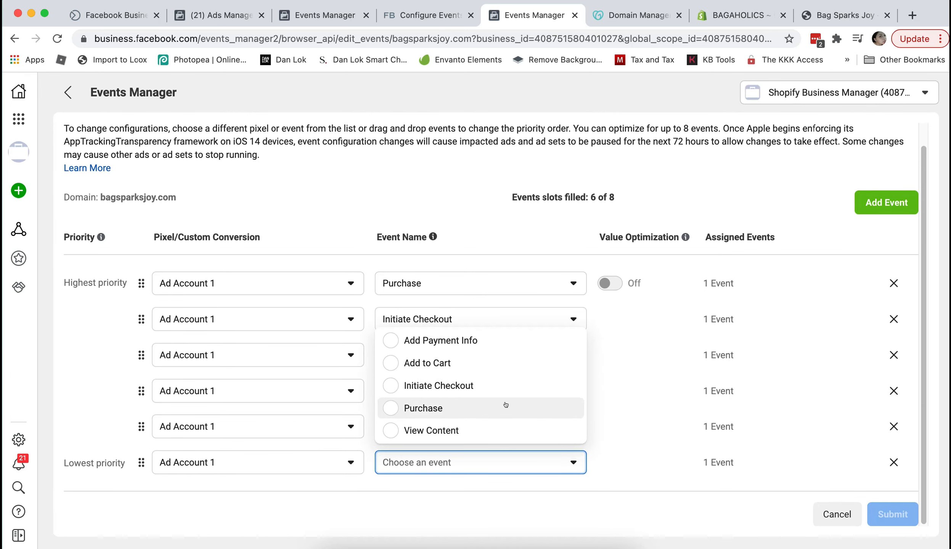
click(620, 394)
click(440, 466)
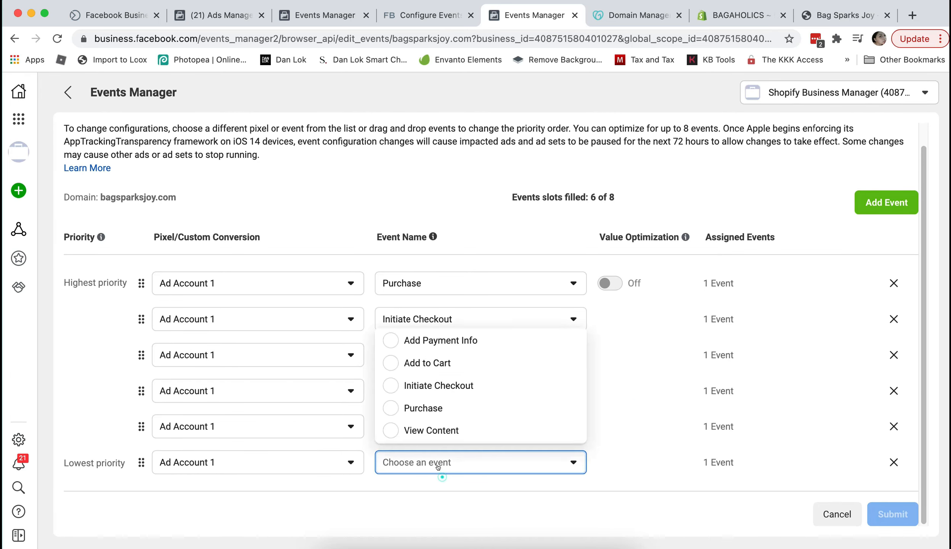
click(470, 341)
click(557, 489)
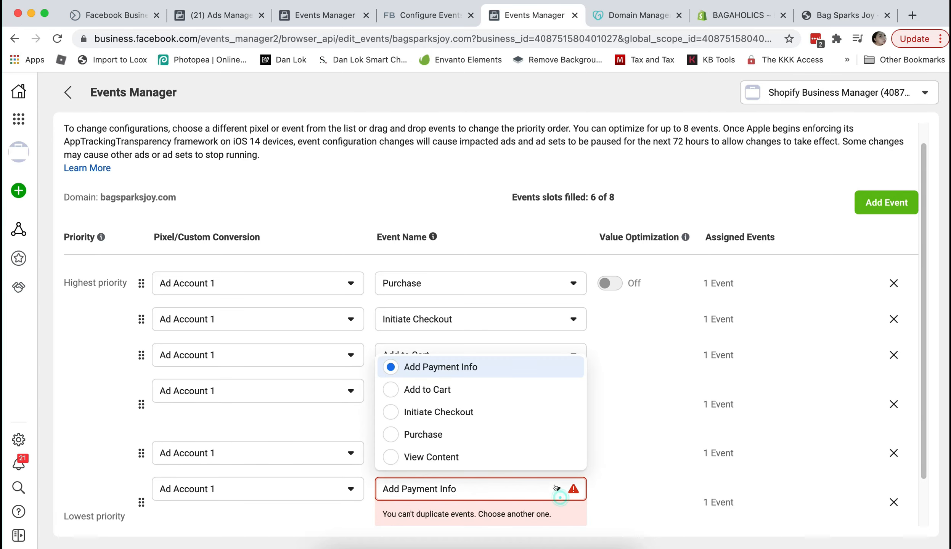
click(596, 453)
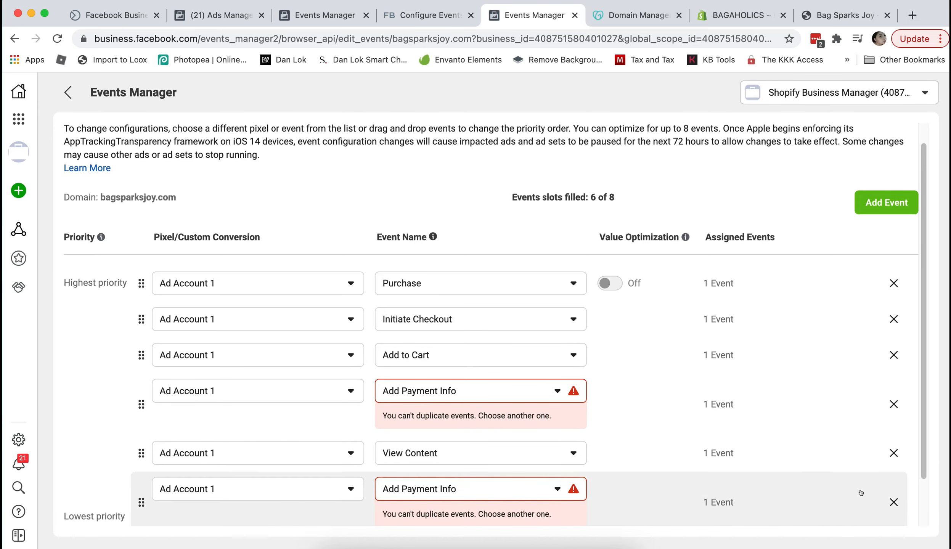
click(894, 502)
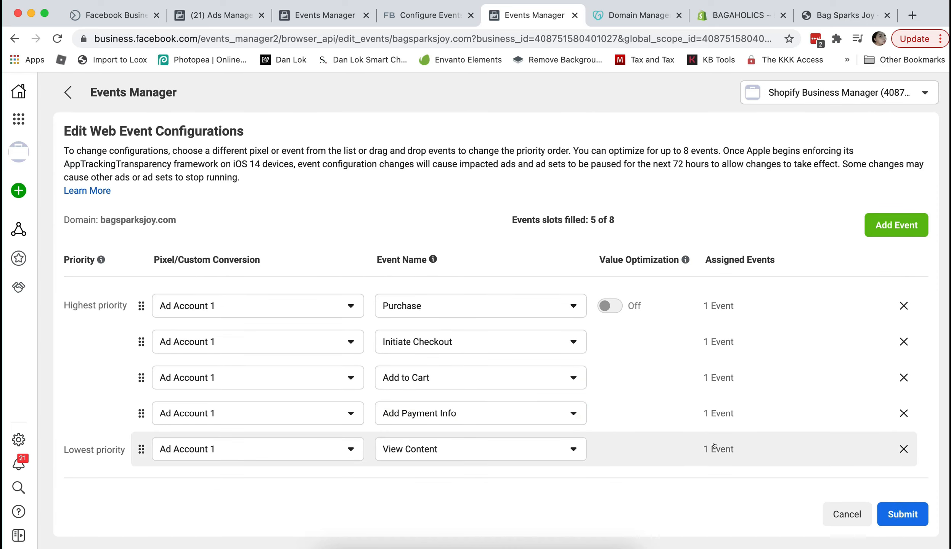
Submit the web event configuration for bagsparksjoy.com, acknowledge the changes, apply them and close the confirmation.
click(914, 512)
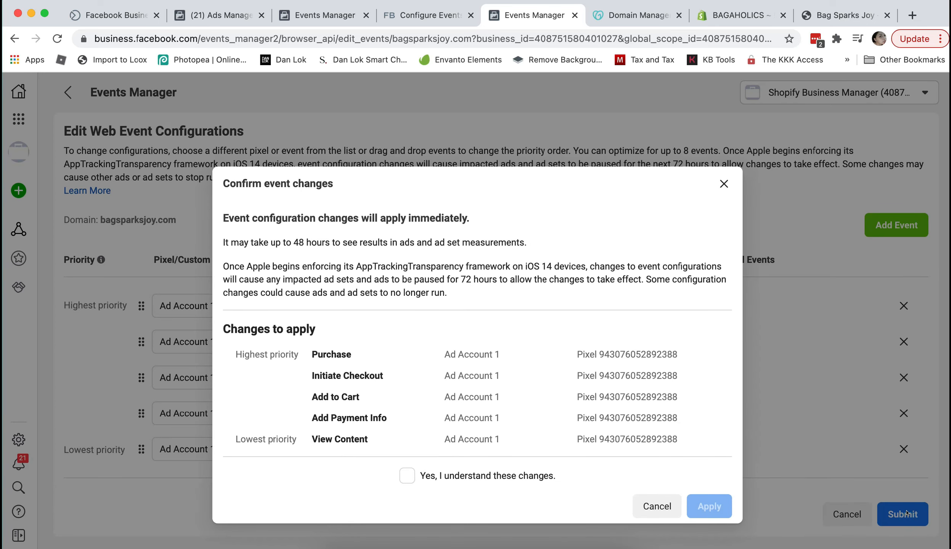
click(408, 476)
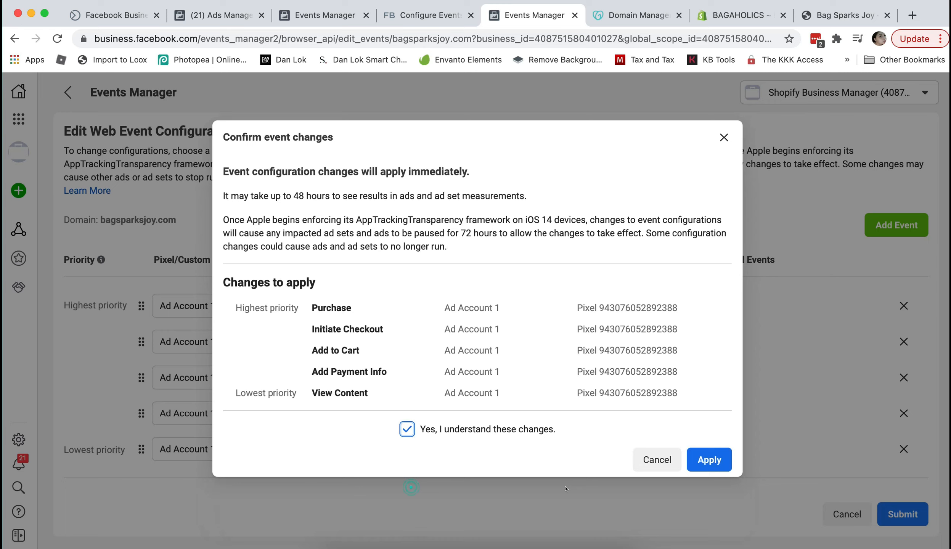
click(708, 460)
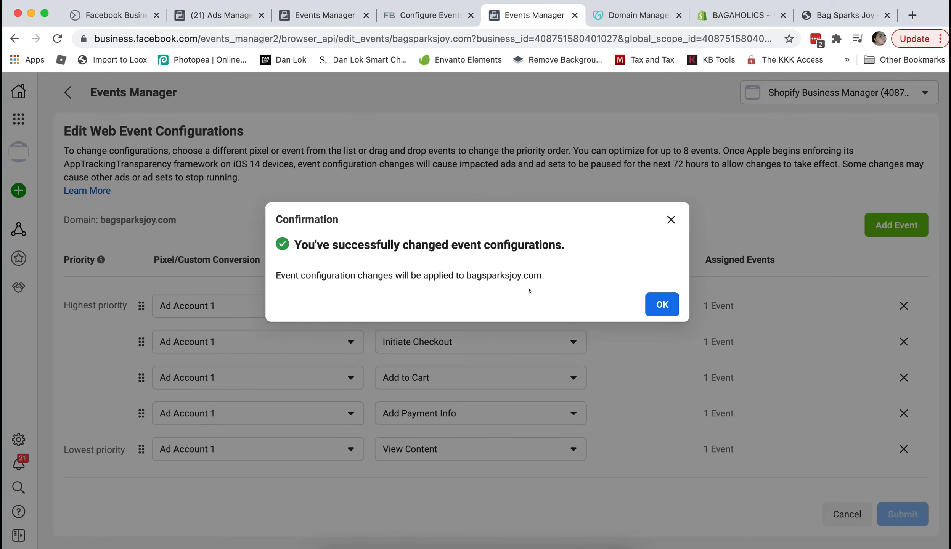
click(654, 304)
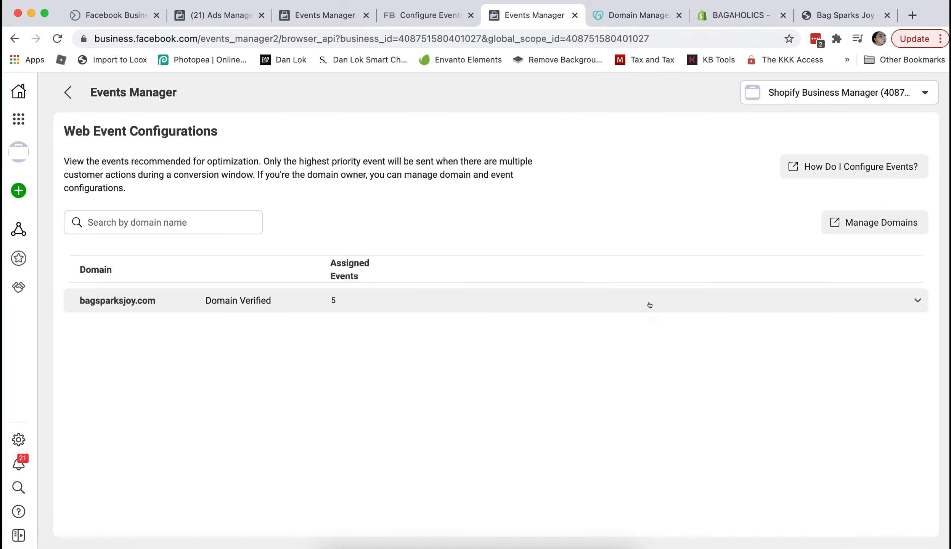